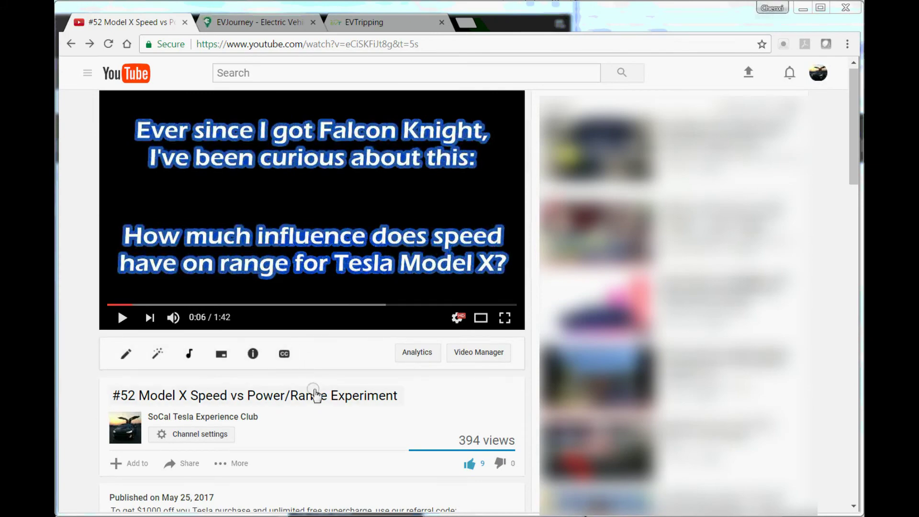
- Scroll down to the comments and expand all 4 replies under the trip optimizer comment
click(324, 424)
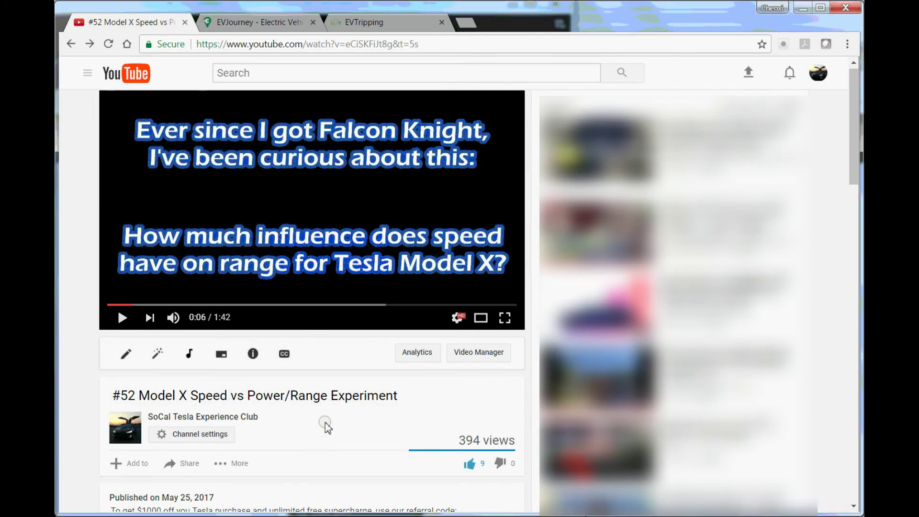
scroll(326, 426, down, 2)
scroll(326, 426, down, 5)
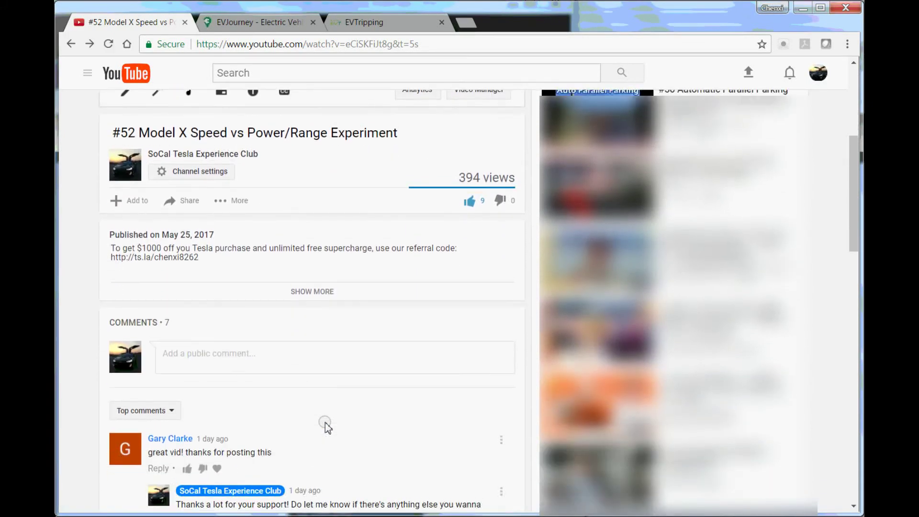
scroll(325, 425, down, 1)
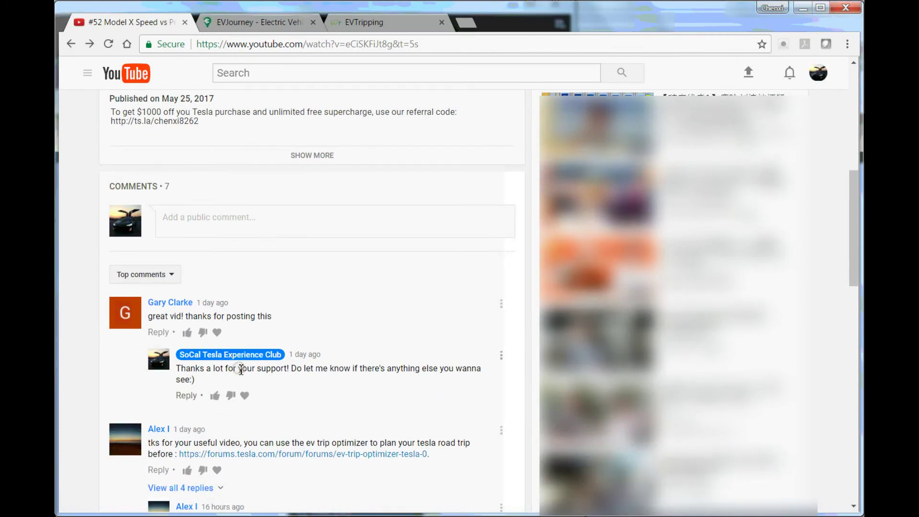
scroll(195, 491, down, 2)
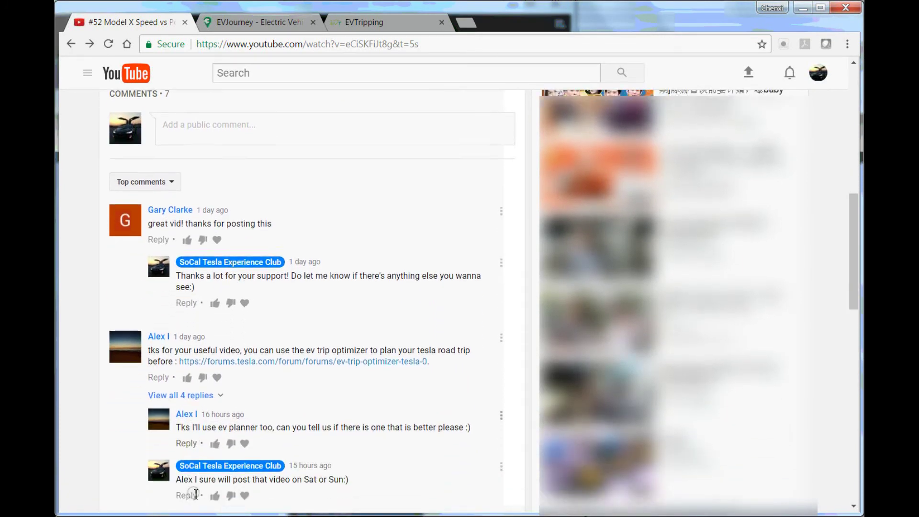
click(226, 381)
- Scroll through the expanded replies, then open a blank new browser tab
scroll(325, 415, down, 2)
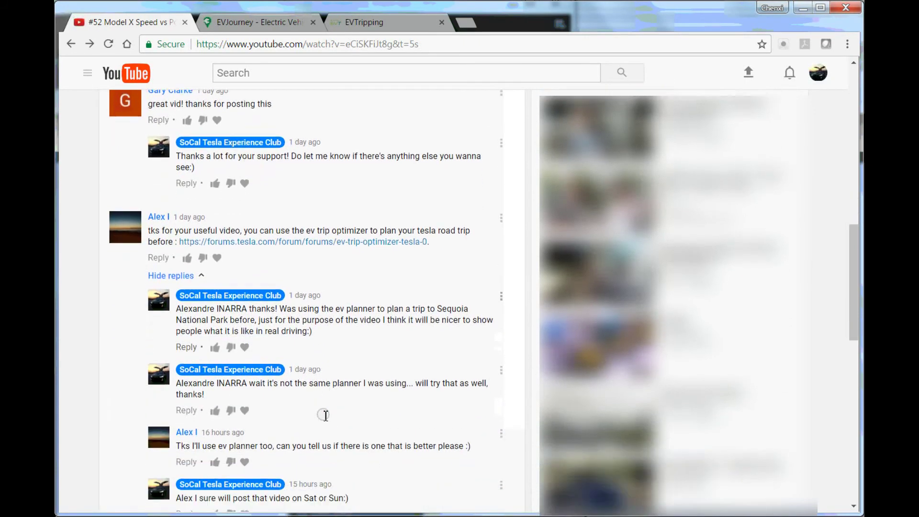
scroll(325, 417, down, 1)
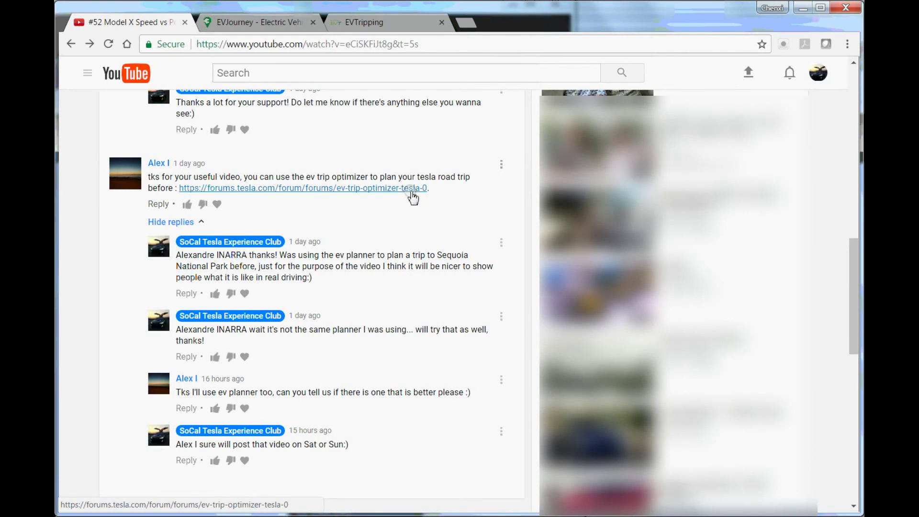
click(466, 23)
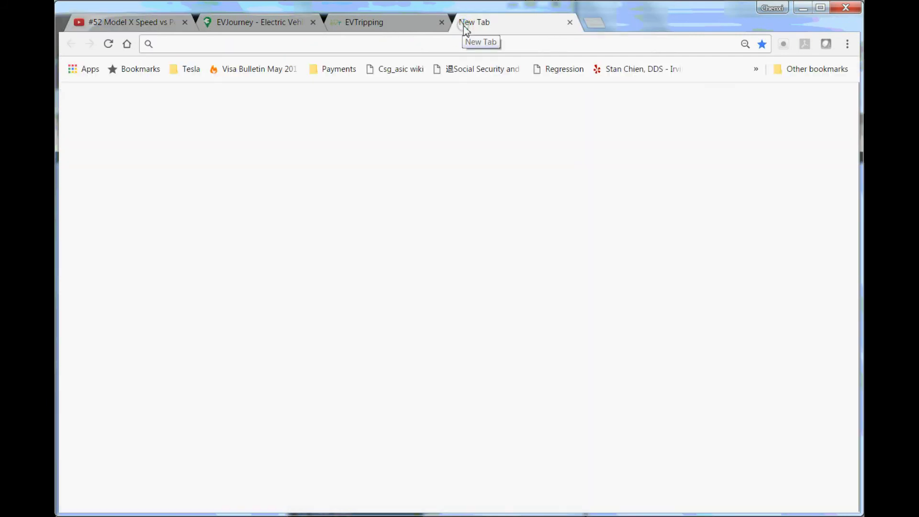
- Go to google.com and search for 'tesla trip planner'
text(google.com)
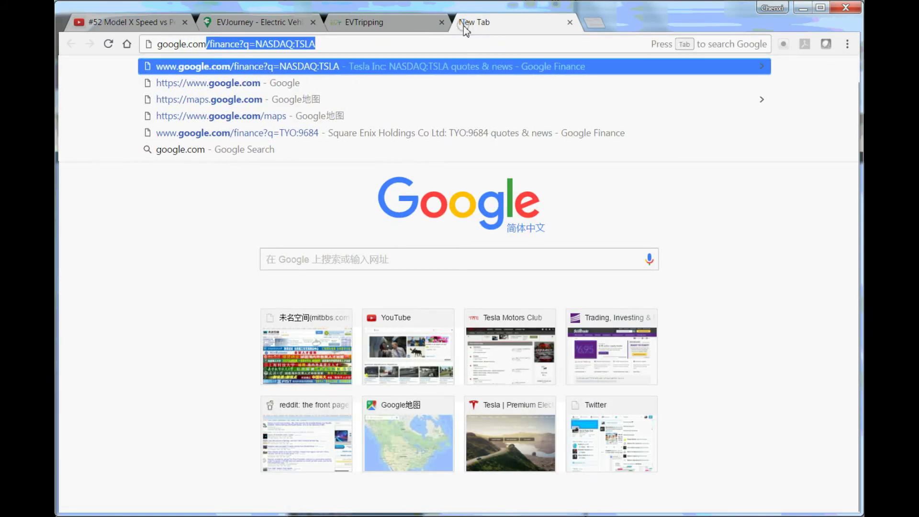
key(Delete)
key(Return)
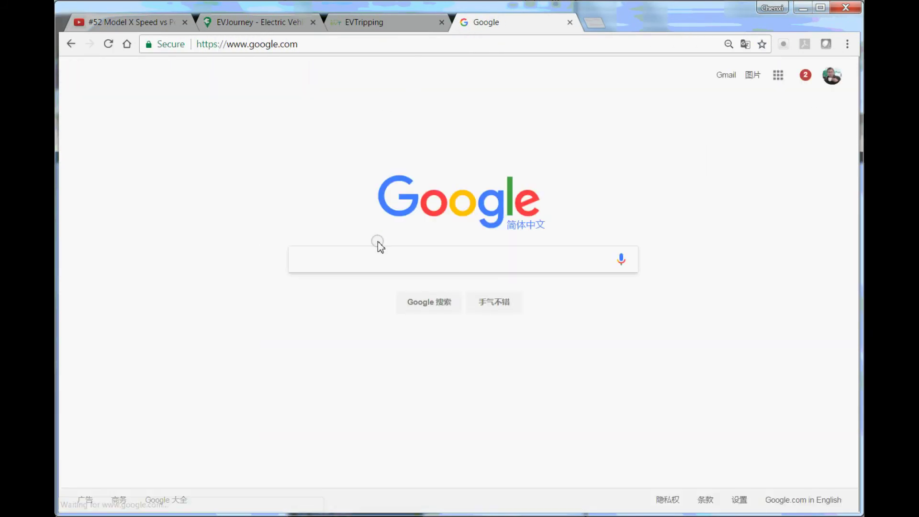
click(362, 258)
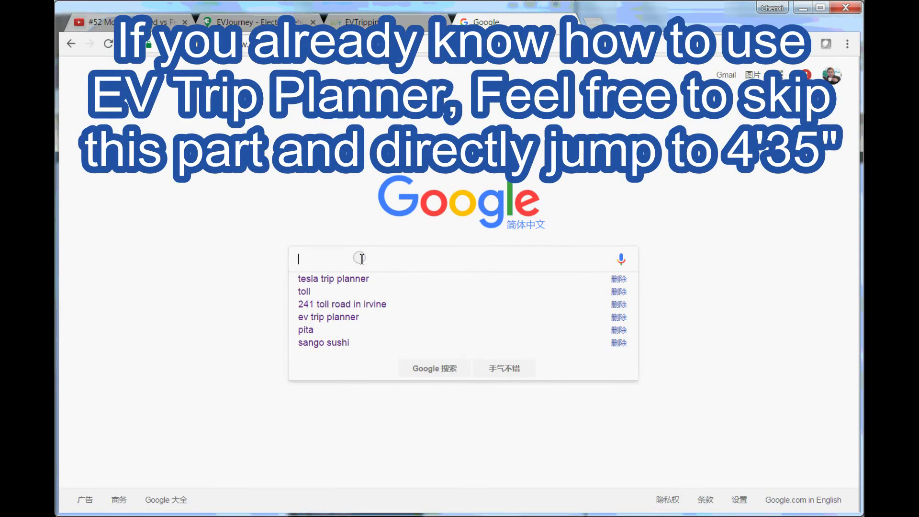
key(Down)
key(Return)
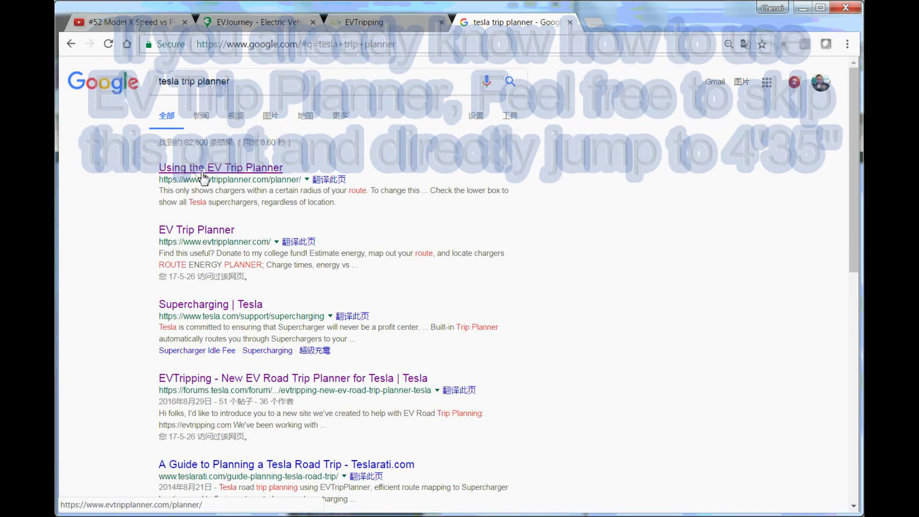
- Open the first result, EV Trip Planner, in a new tab and switch to it
right_click(240, 172)
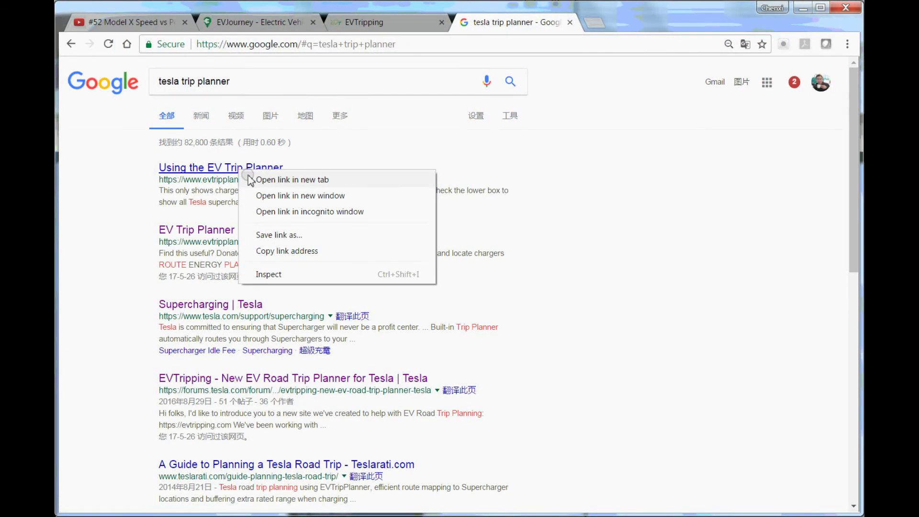
click(278, 180)
click(627, 23)
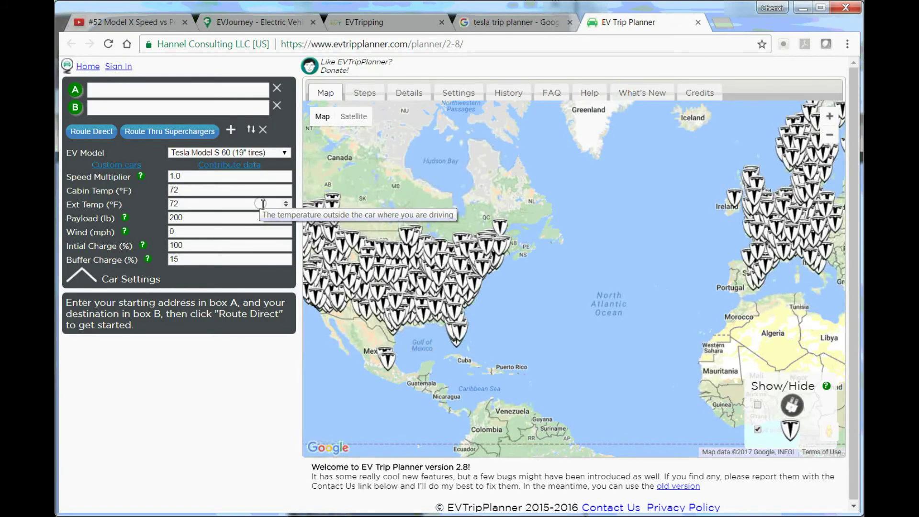
- Choose Tesla Model X P90D (20" tires) as the EV model
click(285, 153)
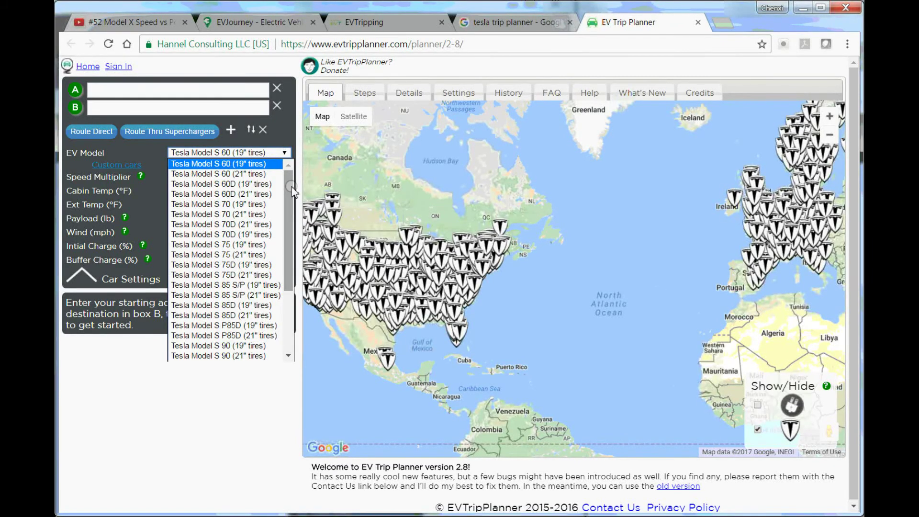
drag(288, 204, 284, 314)
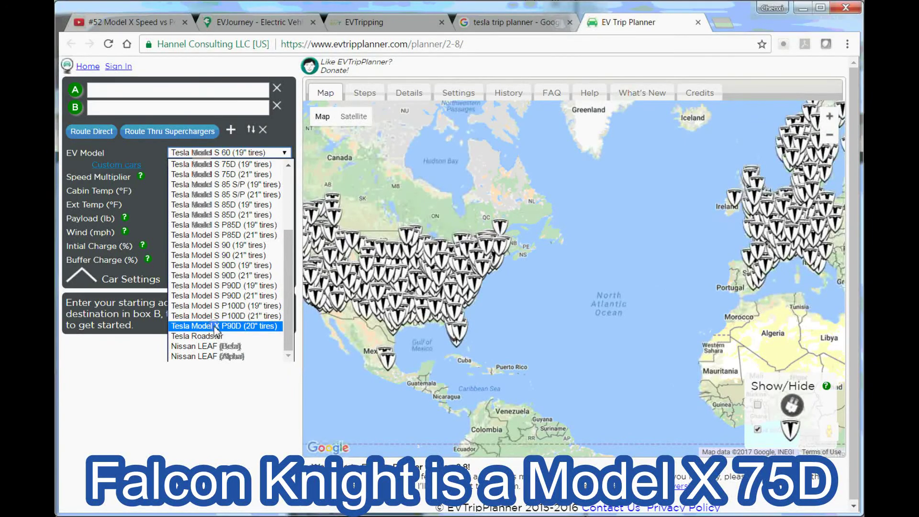
click(241, 327)
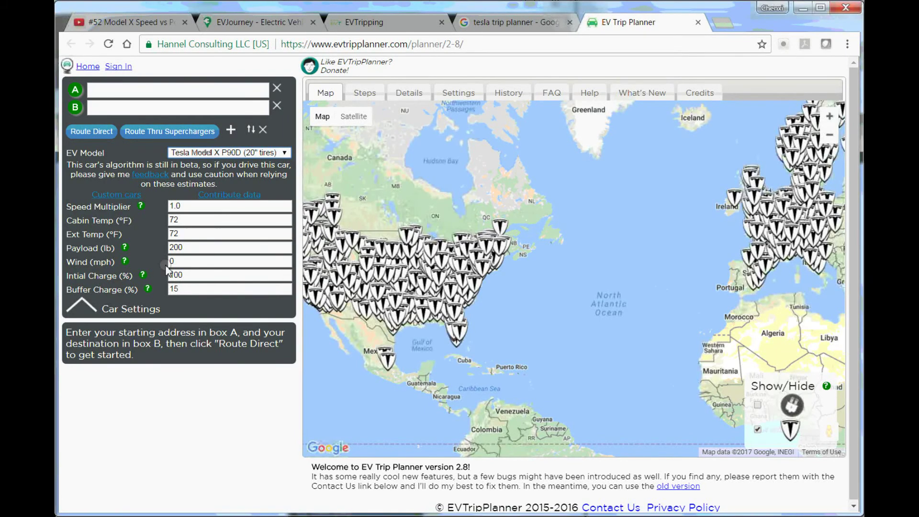
- Change the initial charge to 80%
click(186, 275)
key(BackSpace)
drag(187, 275, 142, 274)
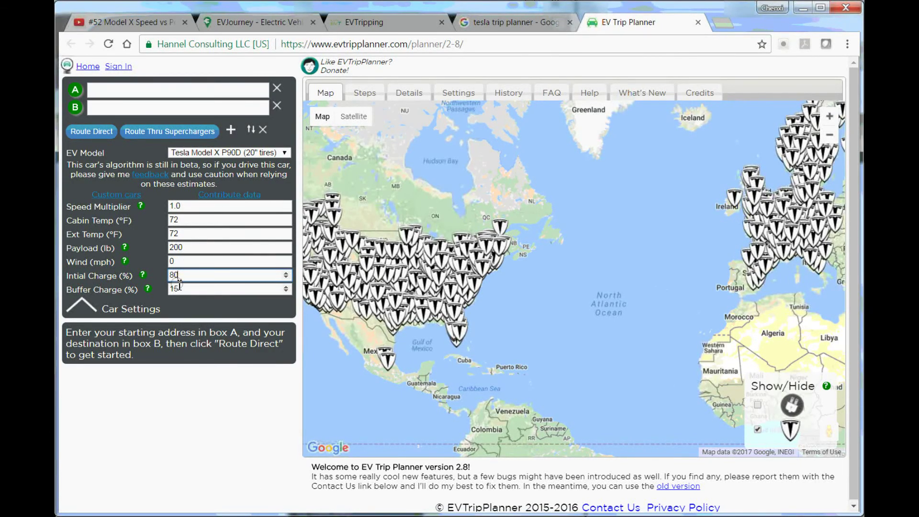
click(193, 274)
click(107, 87)
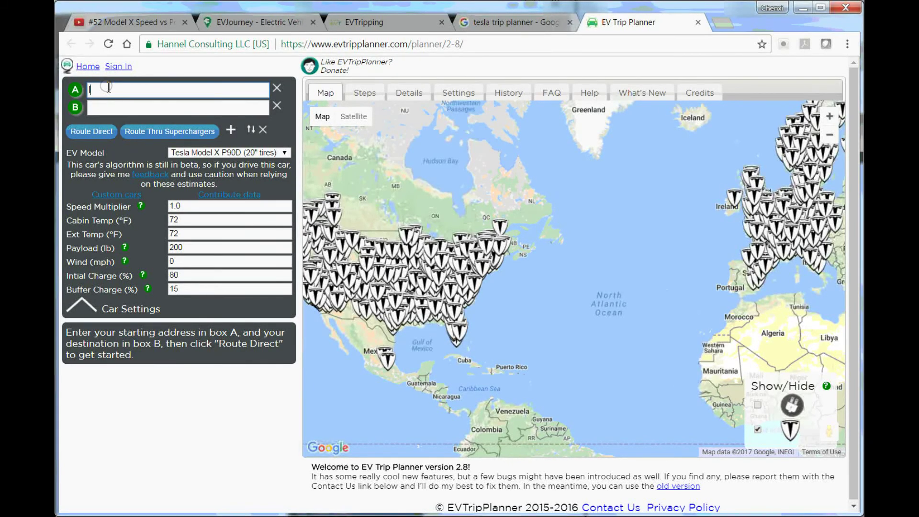
- Enter Irvine to San Diego Zoo as the stops and set the speed multiplier to 1.2
key(Tab)
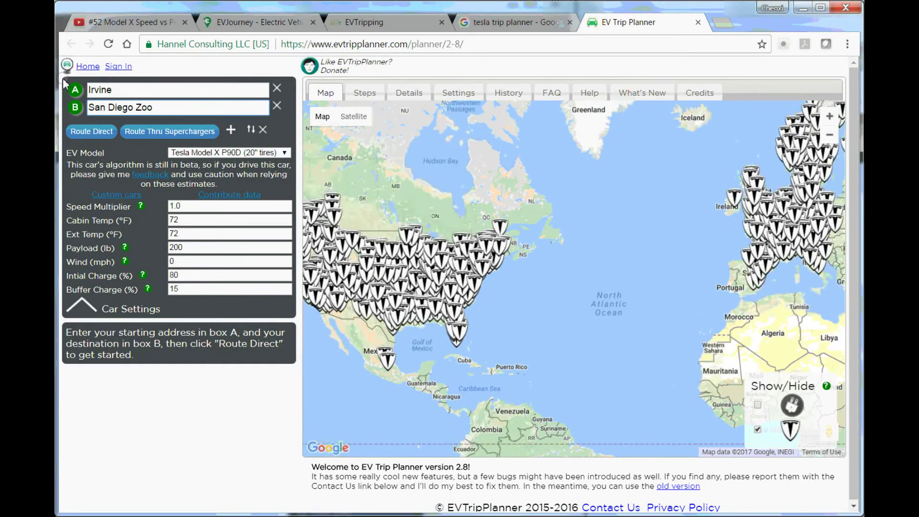
mouse_move(117, 208)
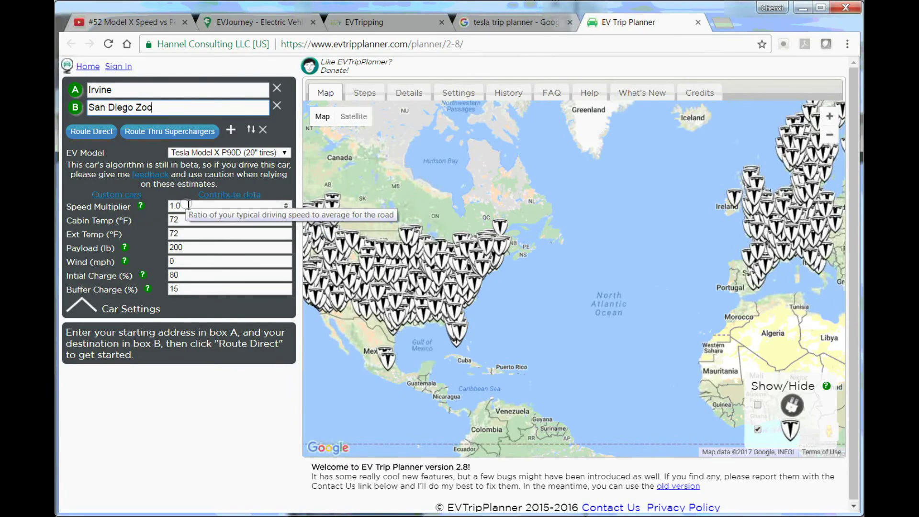
click(188, 205)
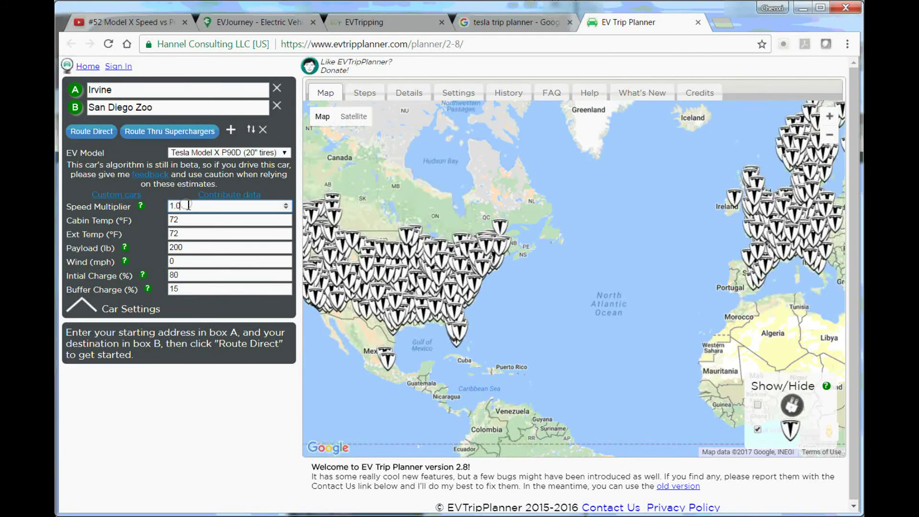
key(BackSpace)
key(BackSpace)
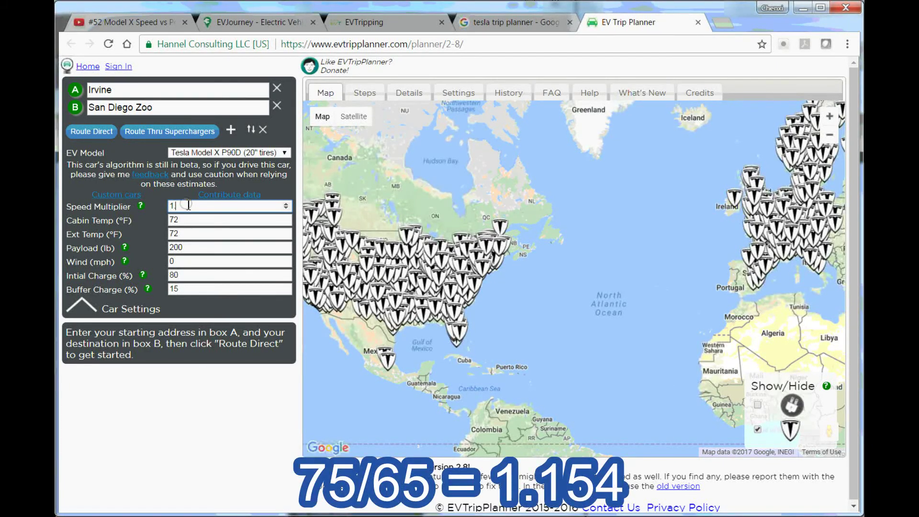
mouse_move(141, 208)
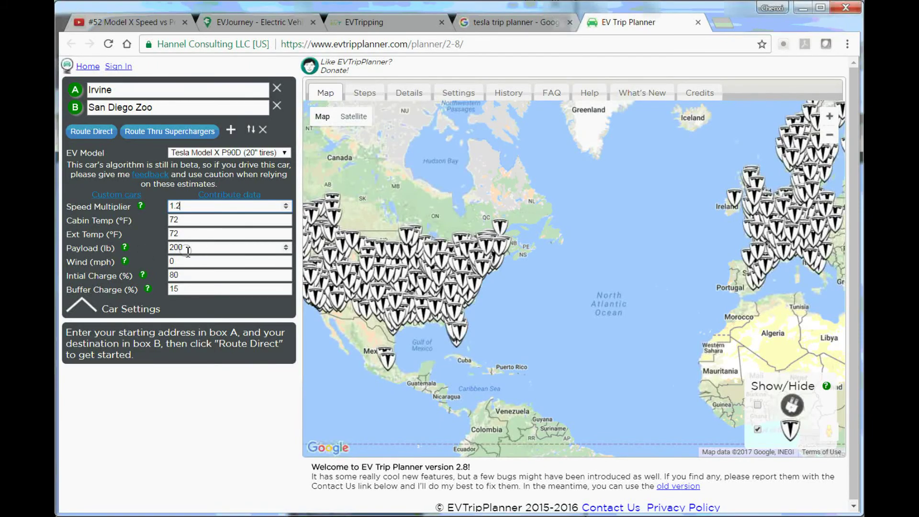
- Set the payload to 500 lb and calculate the direct route
click(171, 248)
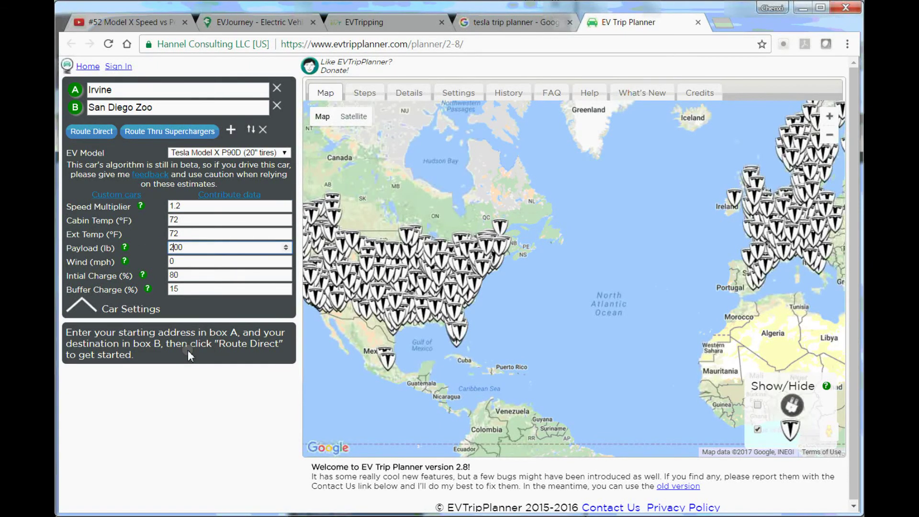
key(BackSpace)
text(5)
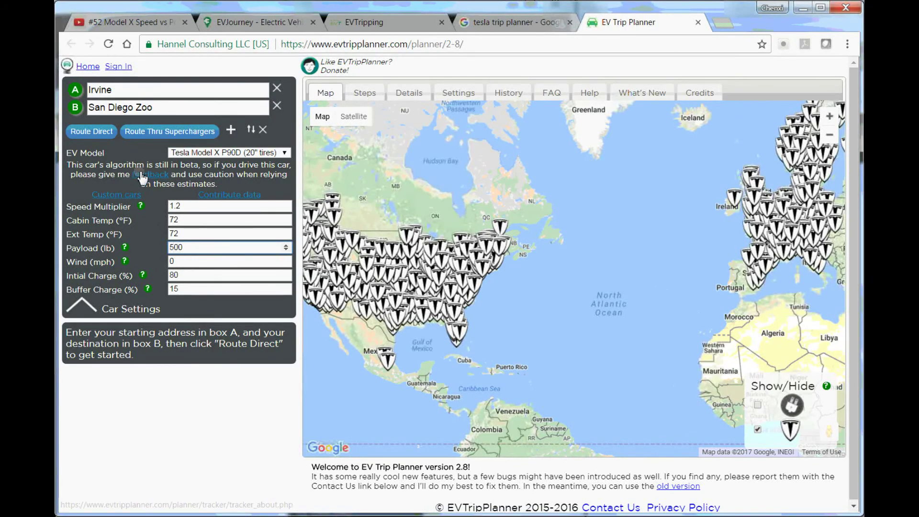
click(90, 132)
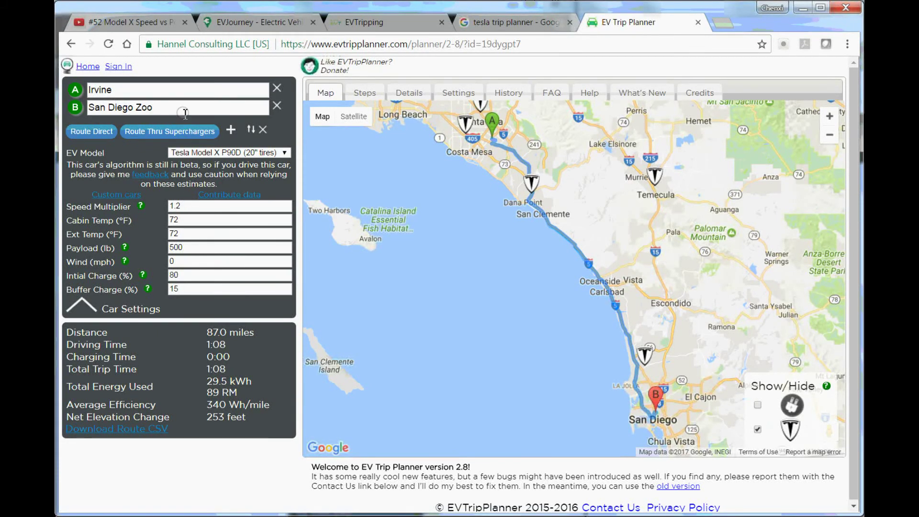
- Add an empty waypoint row C below San Diego Zoo
click(231, 130)
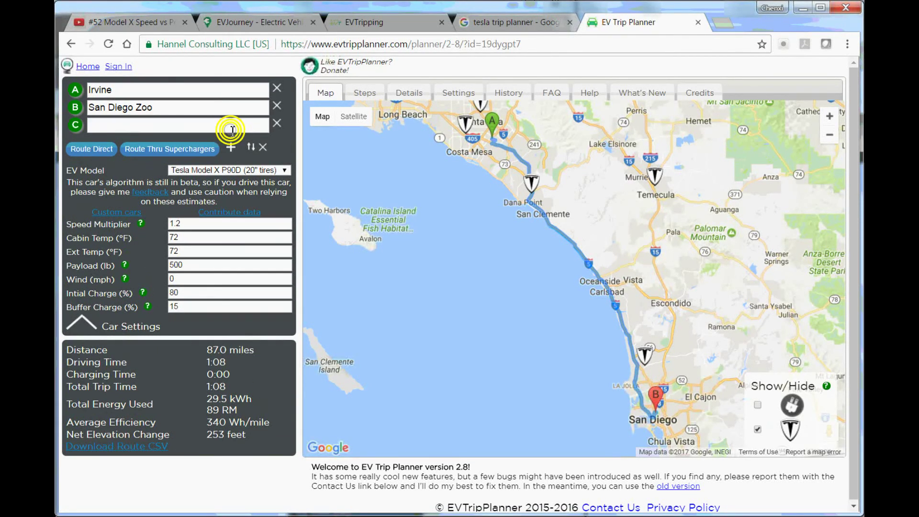
- Route back to Irvine via stop C and view the 171.7-mile round trip on the map
click(146, 126)
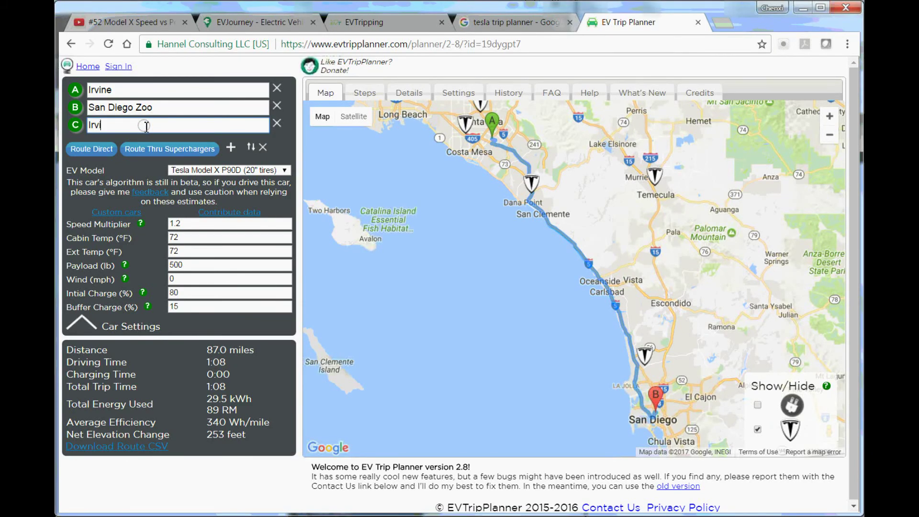
click(103, 150)
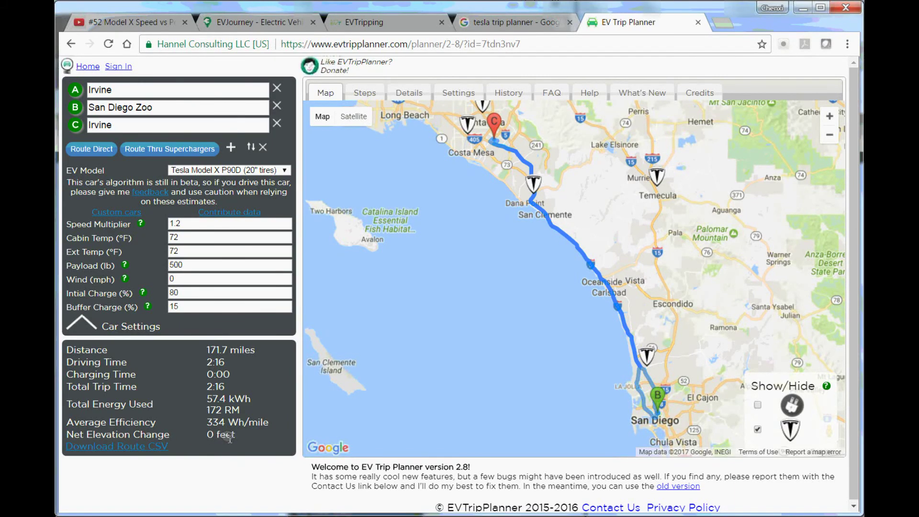
scroll(485, 213, up, 4)
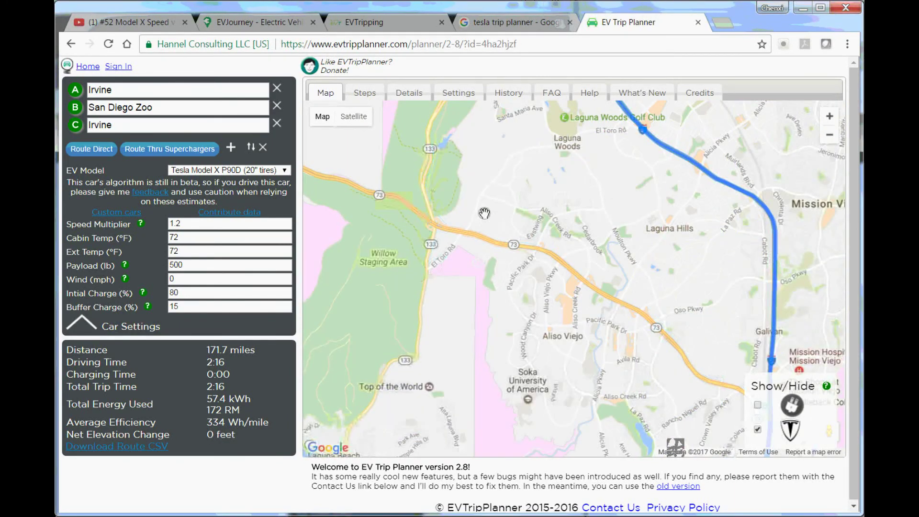
drag(533, 219, 508, 320)
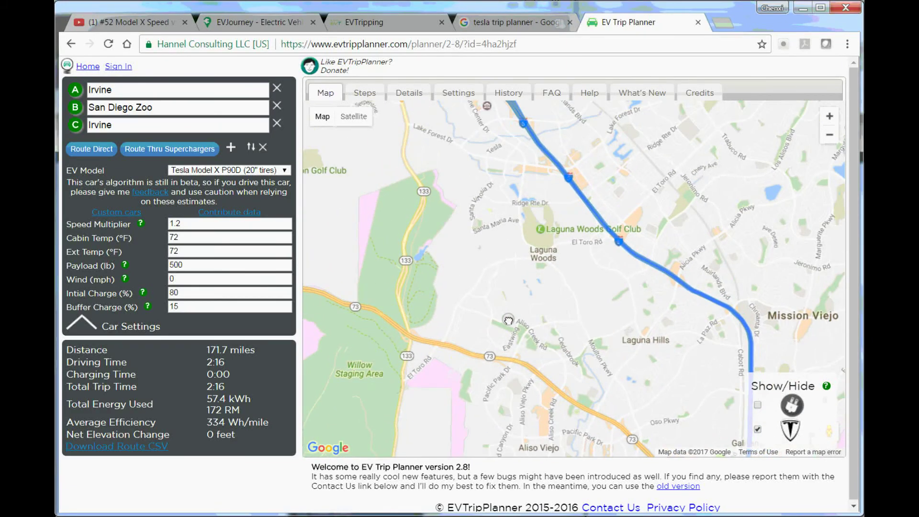
- Zoom the map out, then remove the return-to-Irvine stop C
click(830, 135)
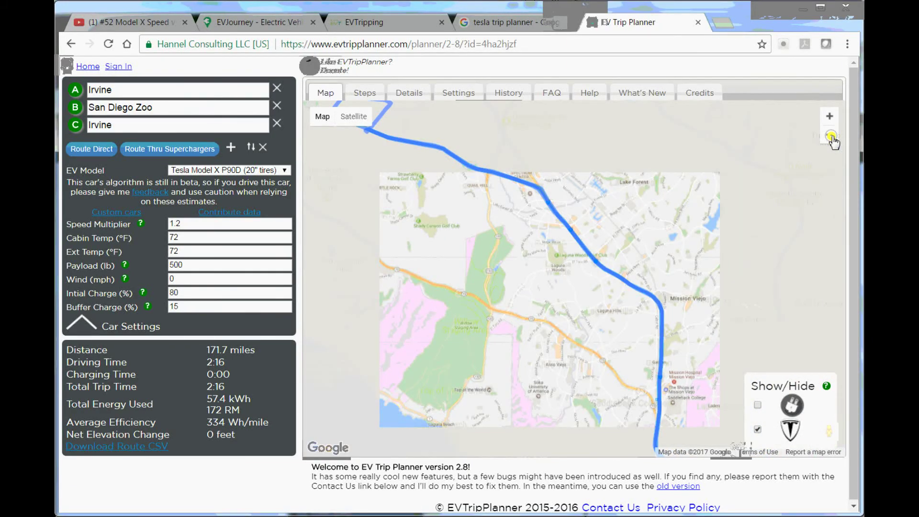
scroll(556, 325, up, 1)
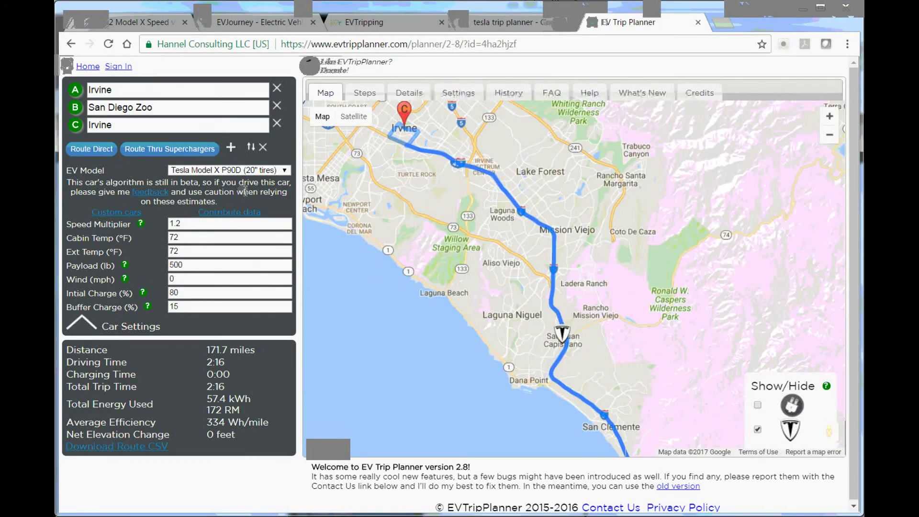
click(279, 124)
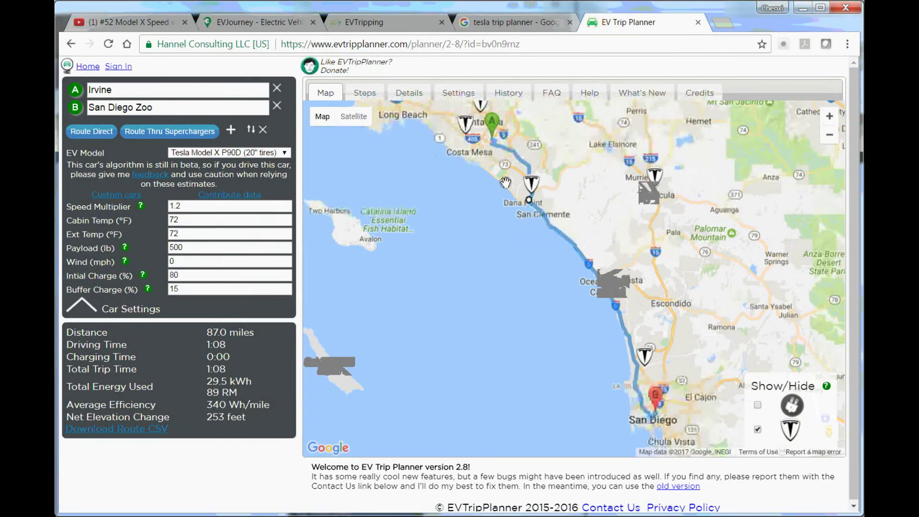
- Zoom in and drag the route onto highway 73 through Aliso Viejo
click(830, 116)
click(829, 116)
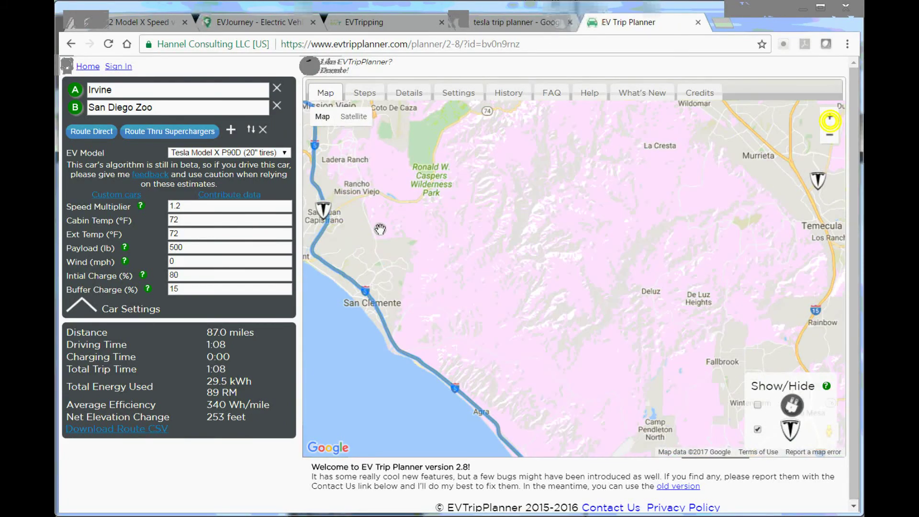
drag(410, 139, 714, 350)
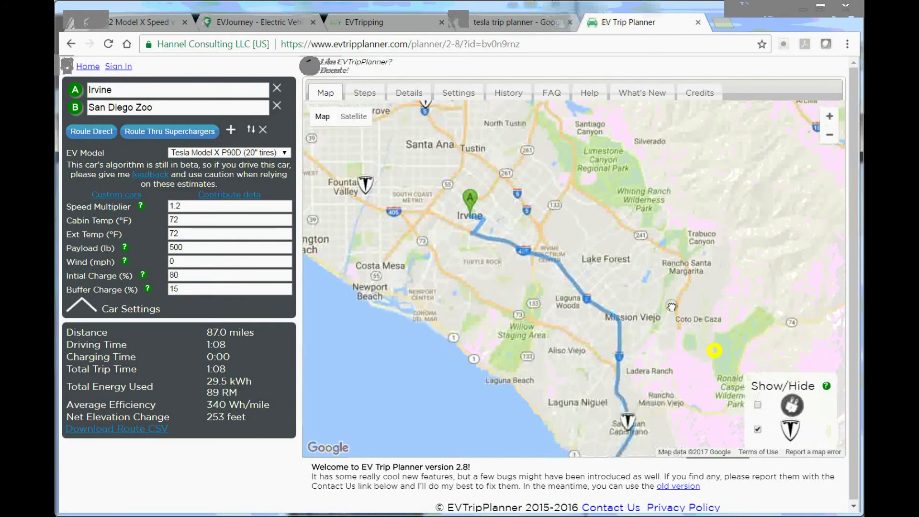
drag(672, 306, 592, 236)
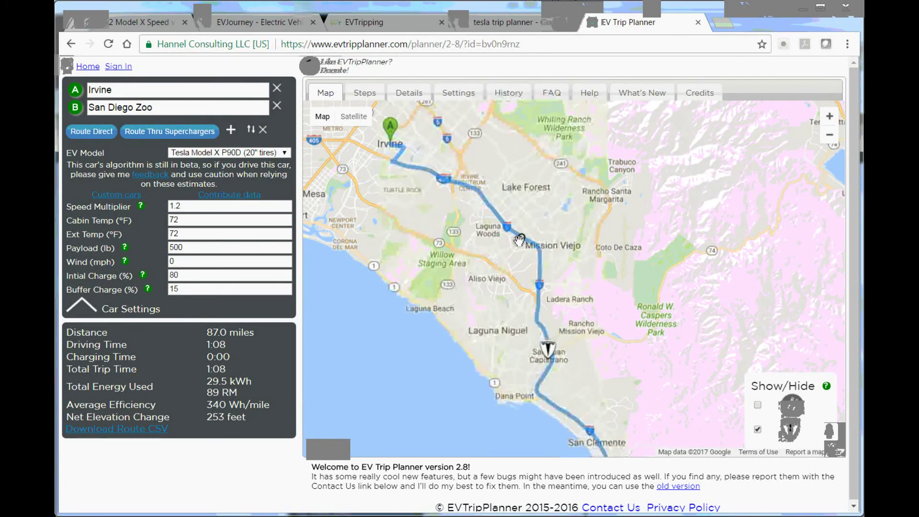
drag(520, 239, 486, 263)
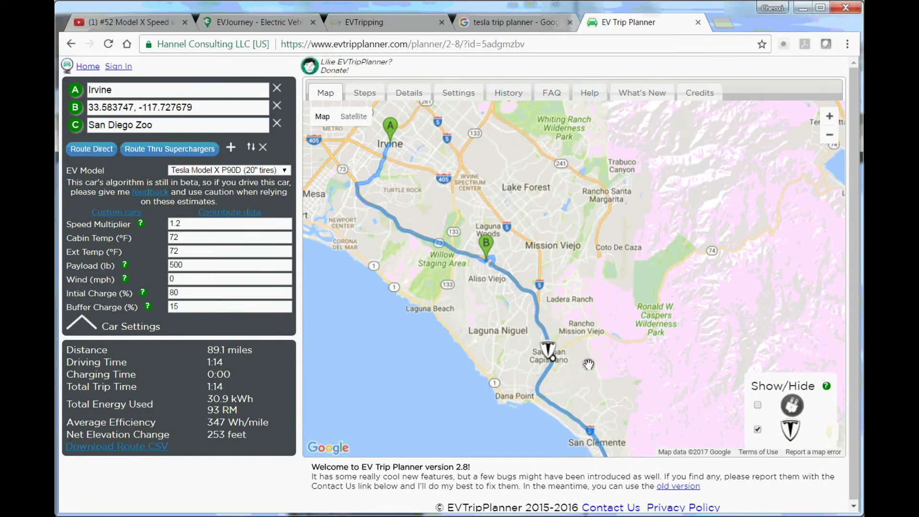
- Zoom out and centre the map on the whole 89.1-mile rerouted trip
drag(632, 388, 455, 183)
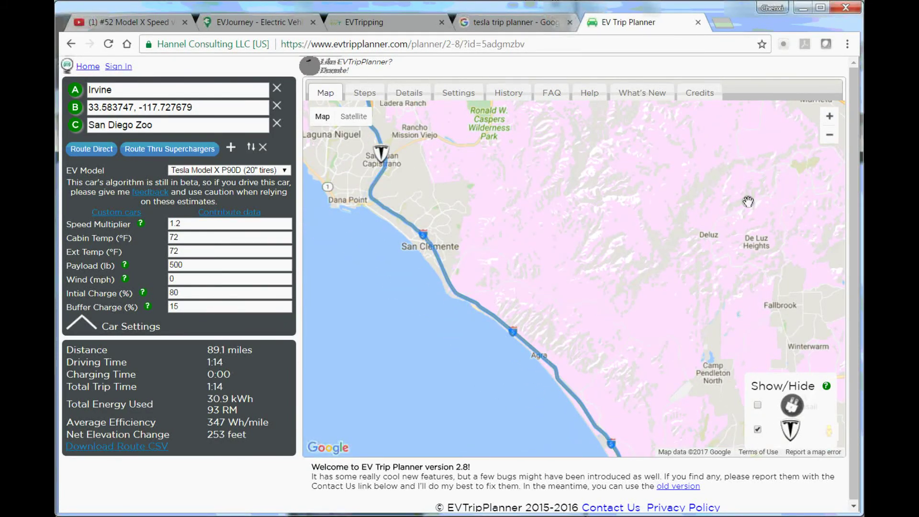
click(831, 136)
click(830, 135)
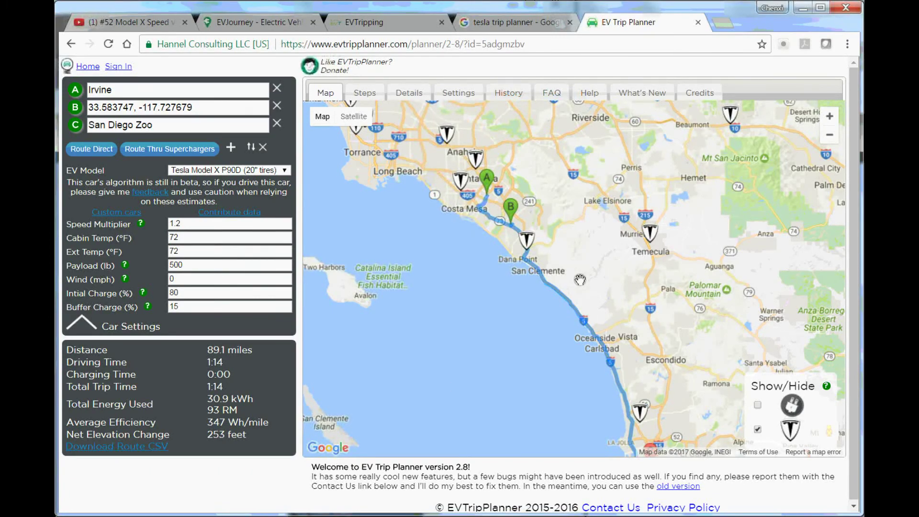
drag(582, 294, 562, 259)
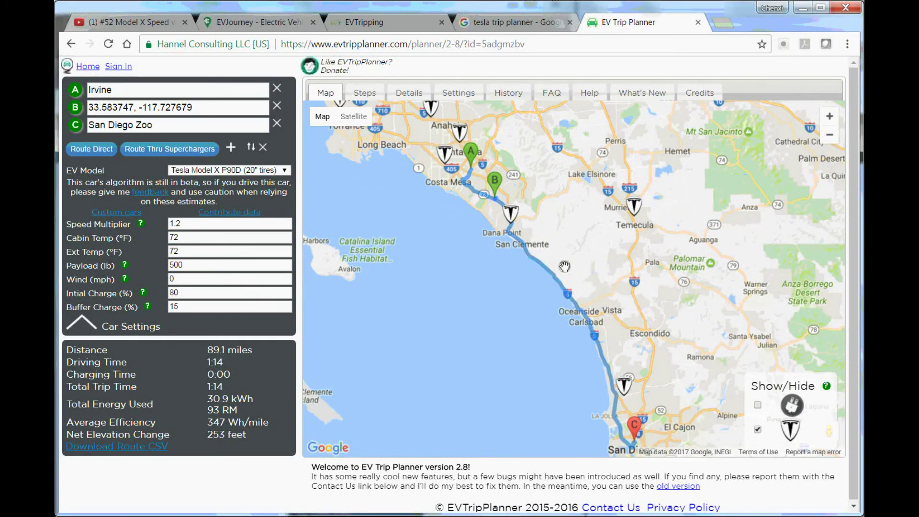
- View the turn-by-turn directions for the 89.1-mile route, then return to the Google results
click(366, 93)
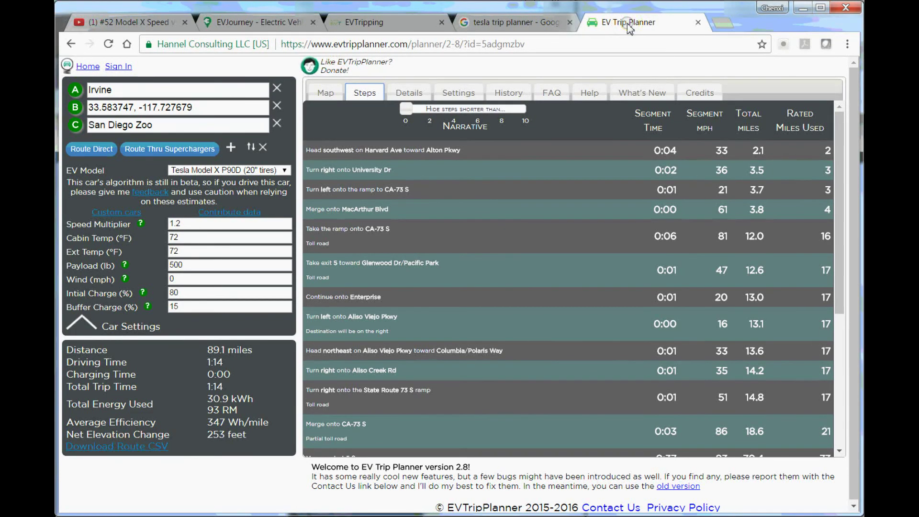
click(522, 23)
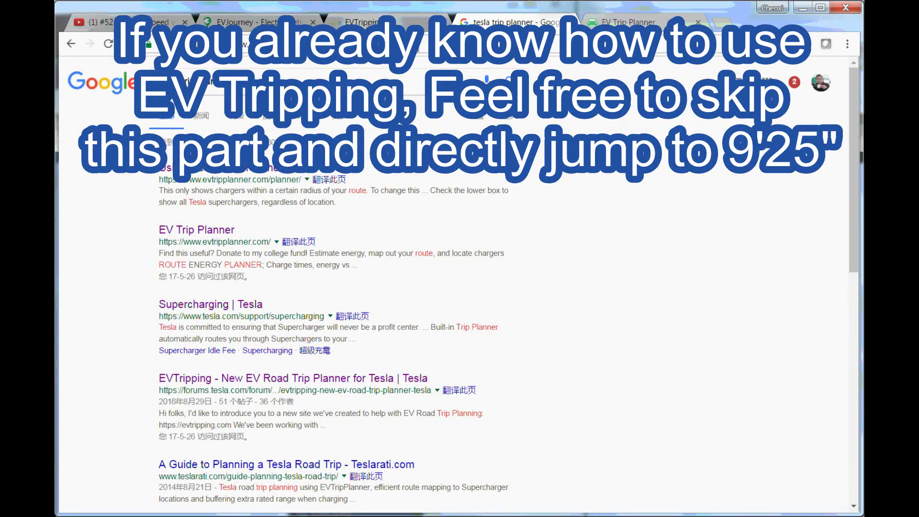
- Bring up the EVTripping site, then return to the EV Trip Planner steps
click(366, 22)
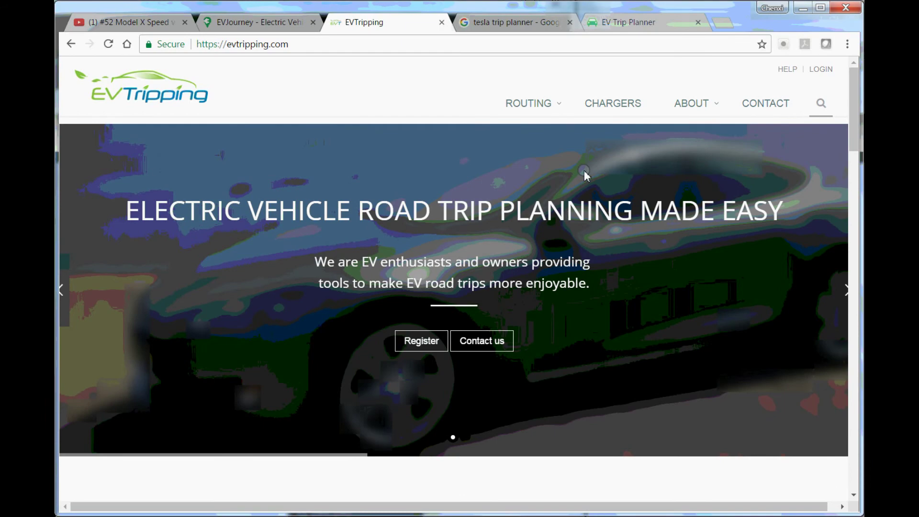
click(646, 22)
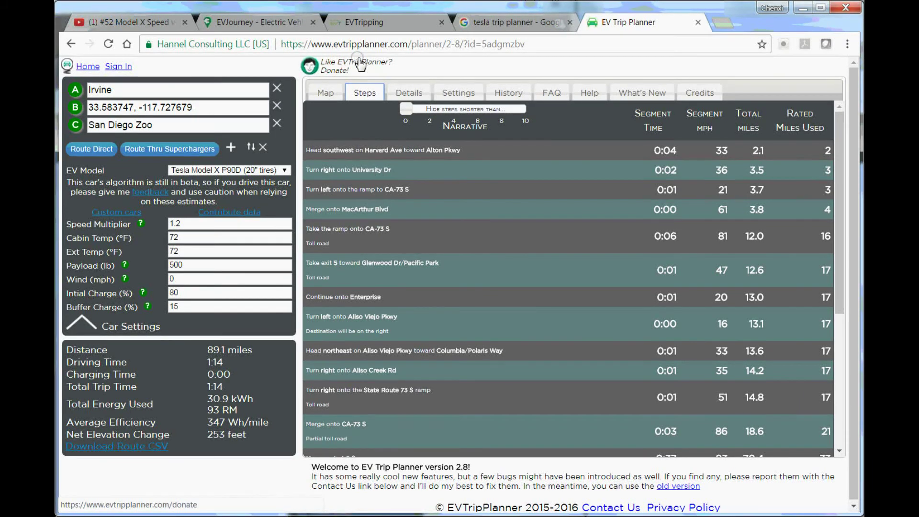
- Return to EVTripping and open the route planner from the ROUTING menu
click(388, 28)
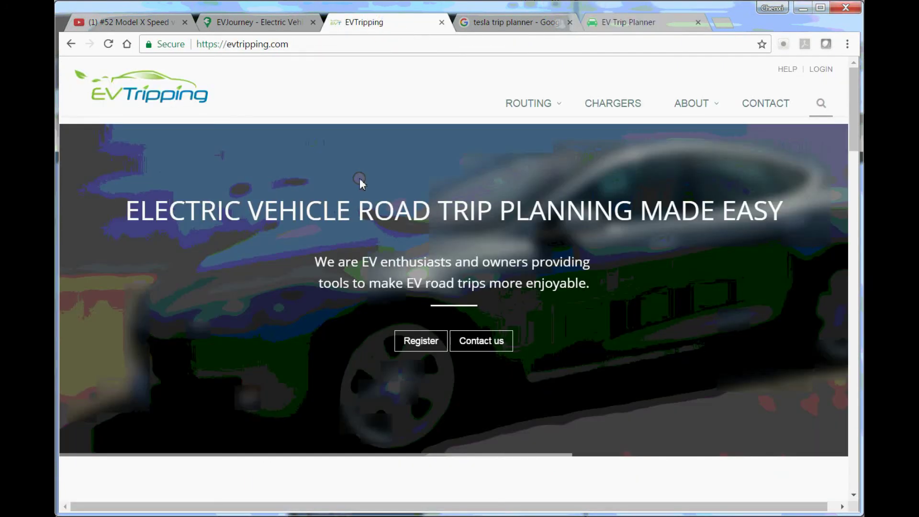
mouse_move(601, 161)
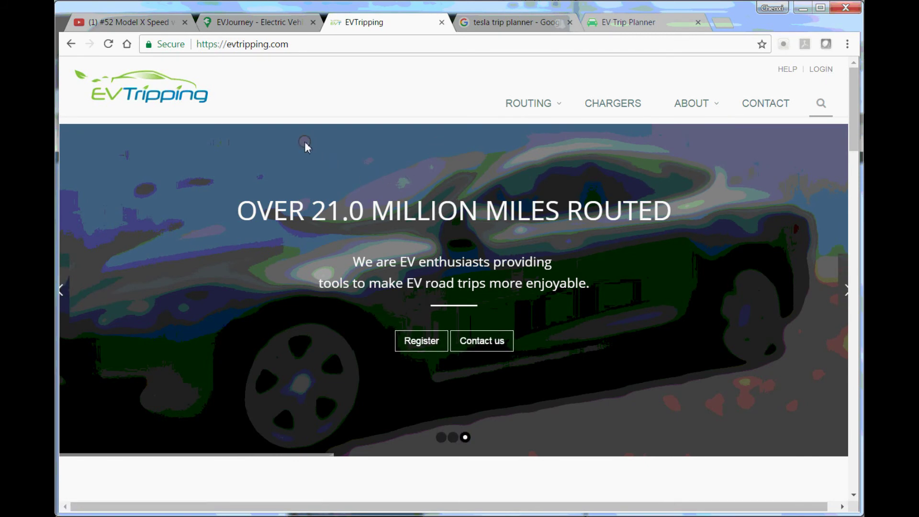
mouse_move(524, 126)
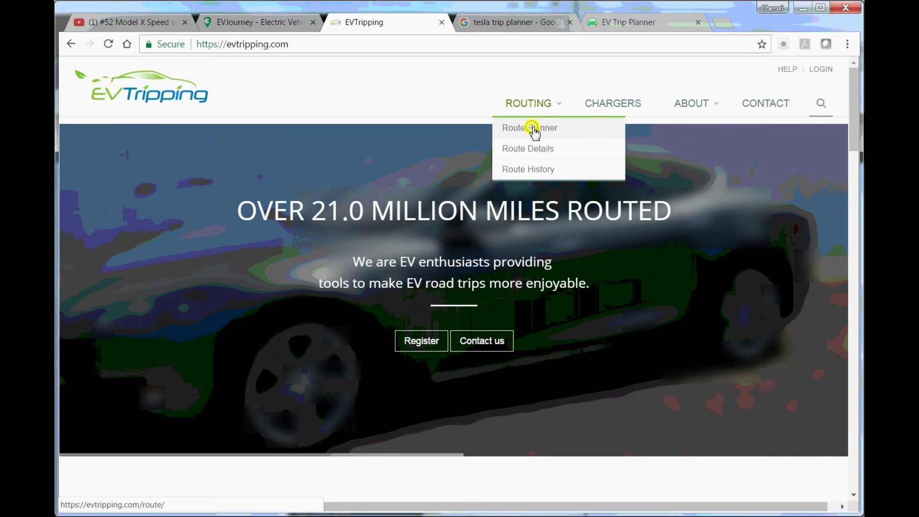
click(533, 128)
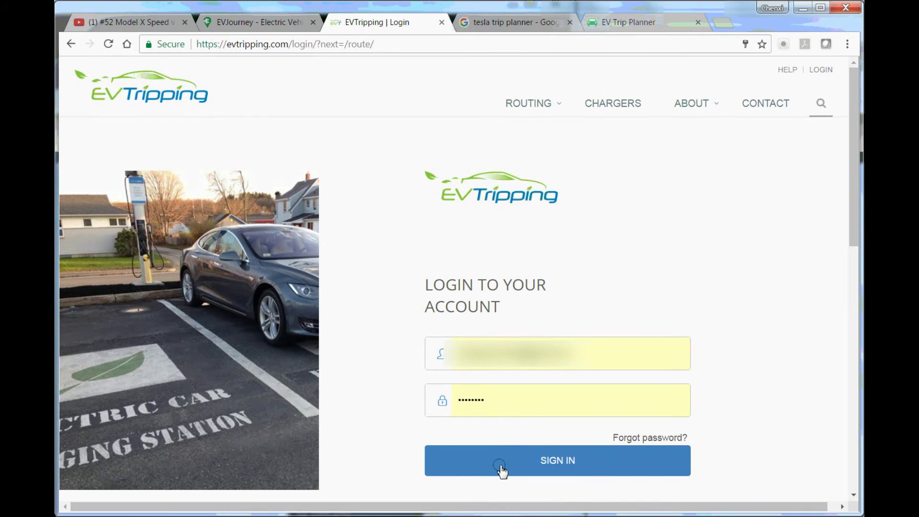
- Sign in to EVTripping and bring up the route options for the Irvine trip
click(500, 469)
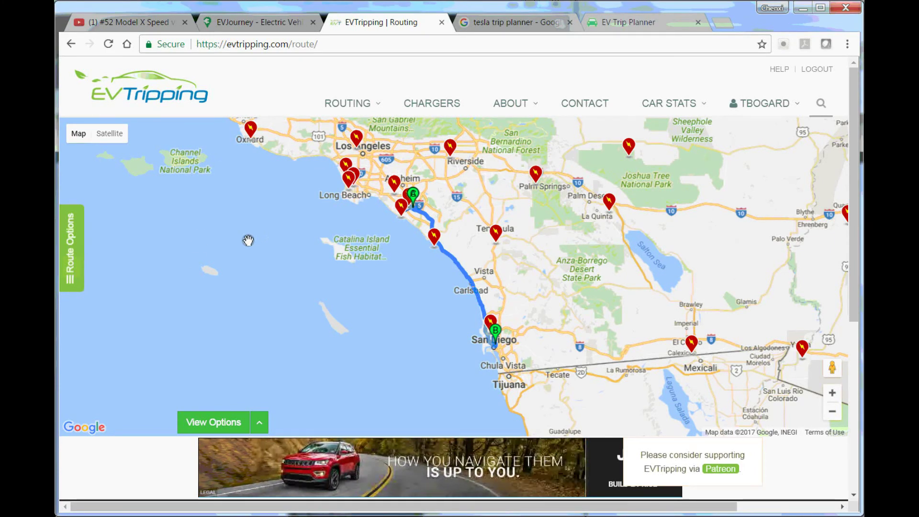
click(72, 242)
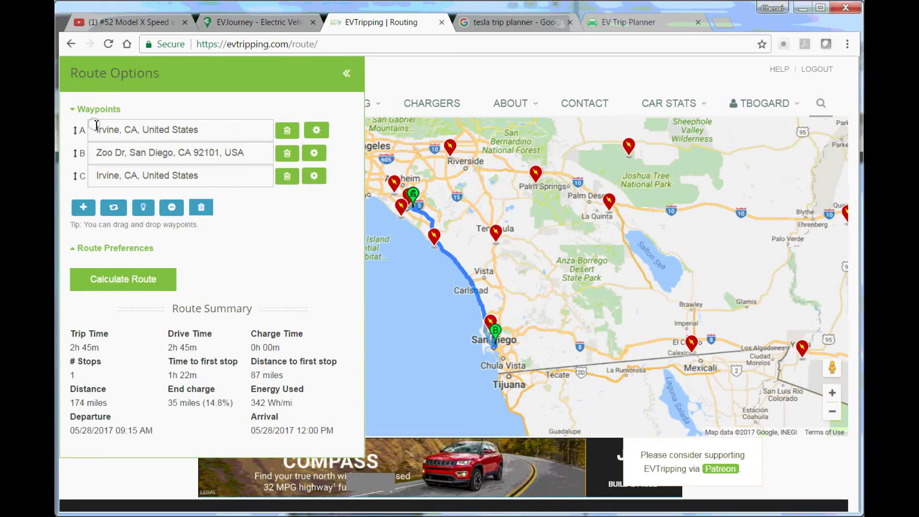
- Delete the old waypoints and set Irvine, CA as the new starting point
click(289, 130)
click(292, 130)
click(292, 132)
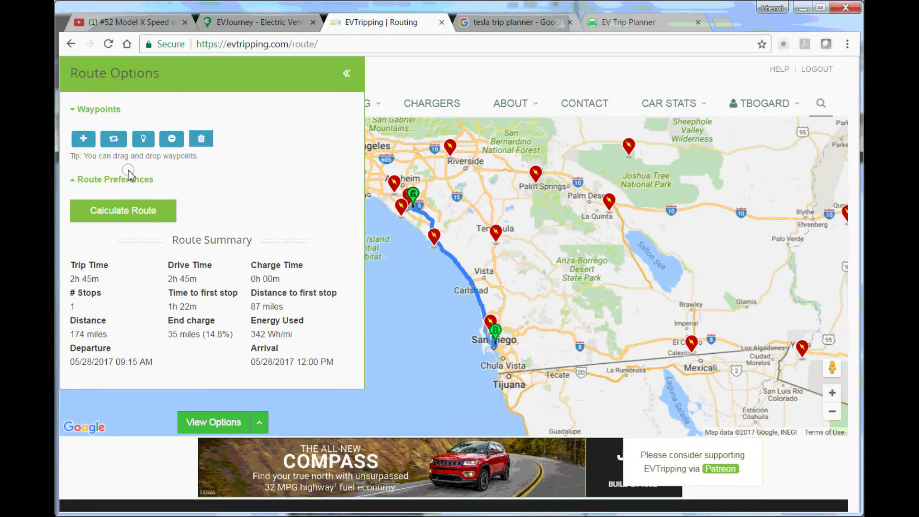
click(86, 138)
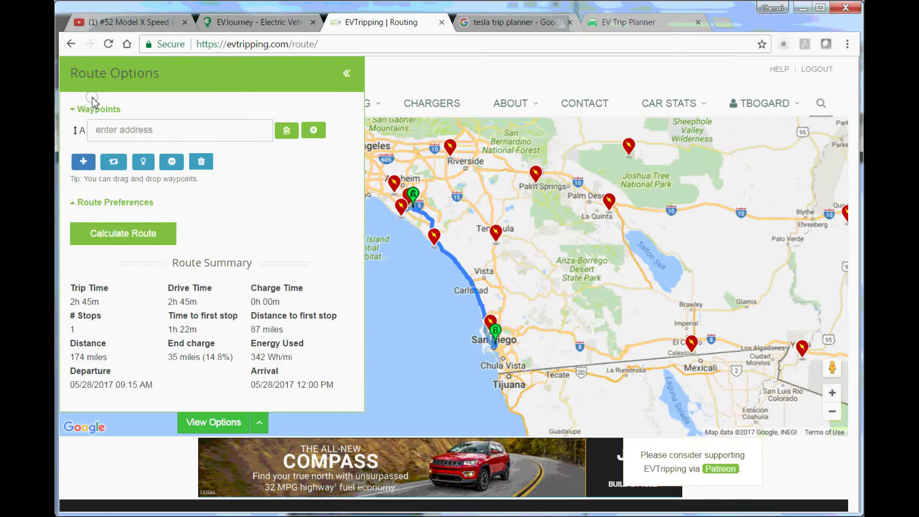
click(106, 130)
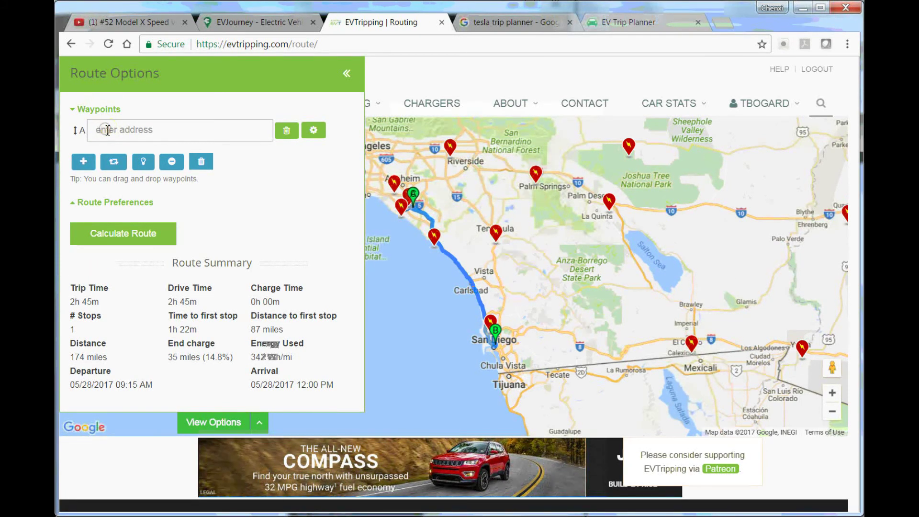
text(Irvine)
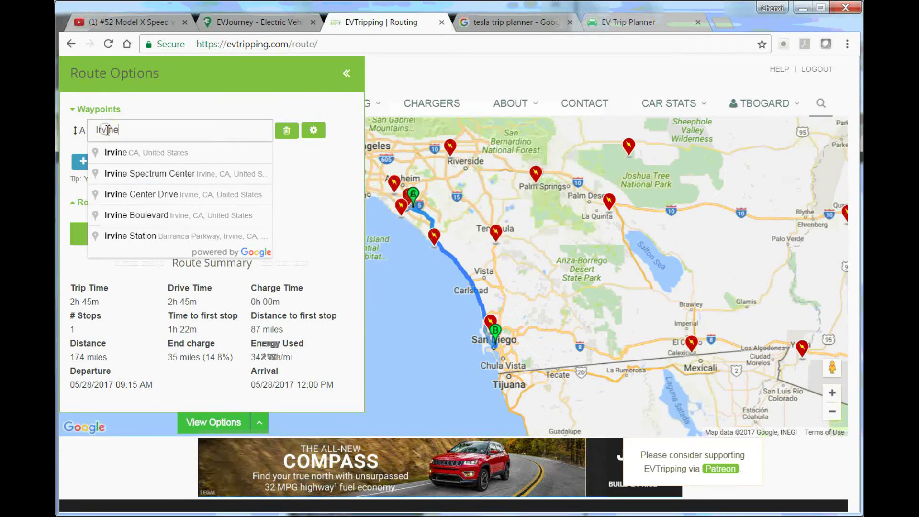
click(136, 158)
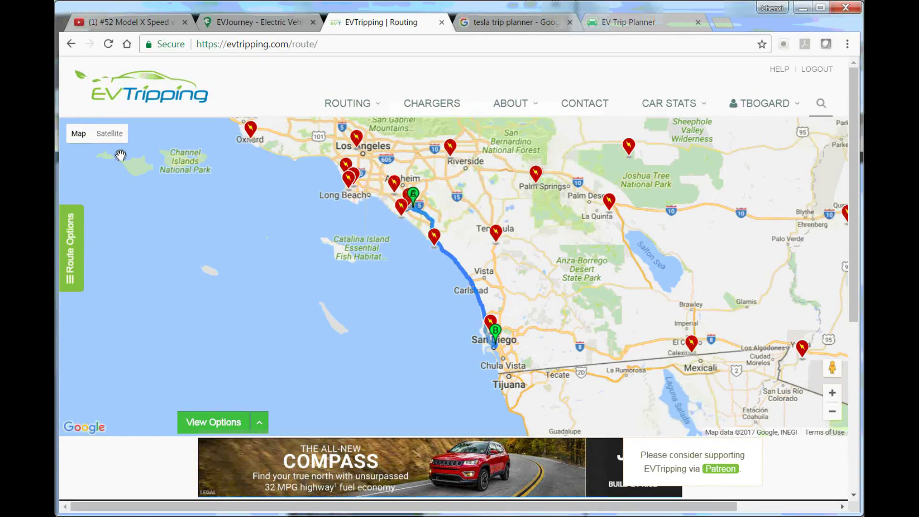
- Add Zoo Drive, San Diego as the destination and calculate the route
click(75, 237)
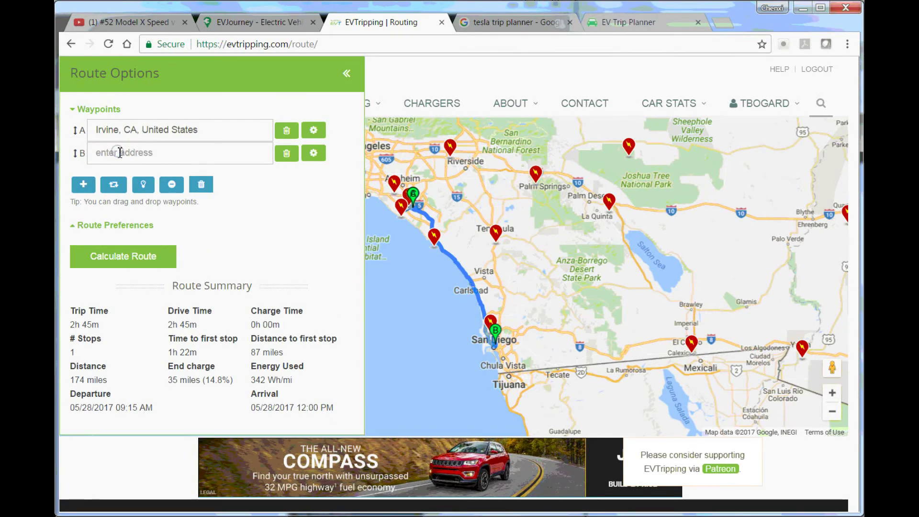
text(San D)
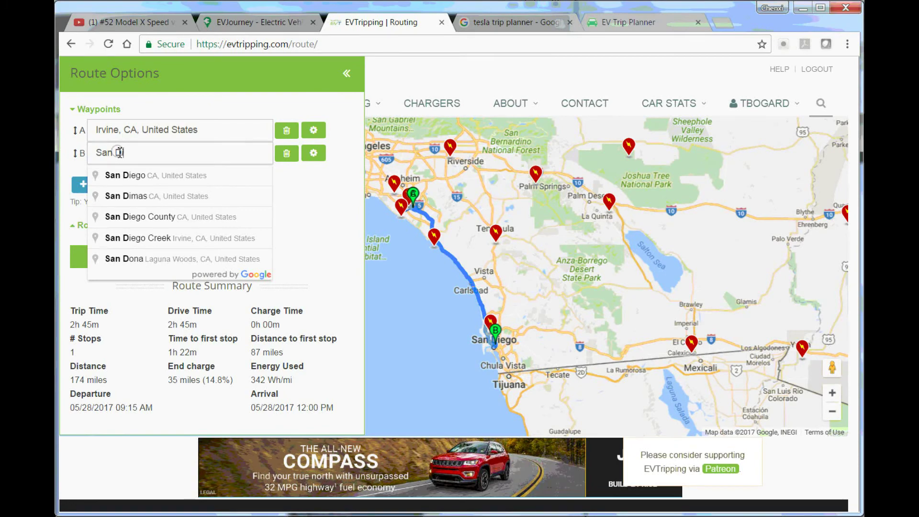
text(iego Z)
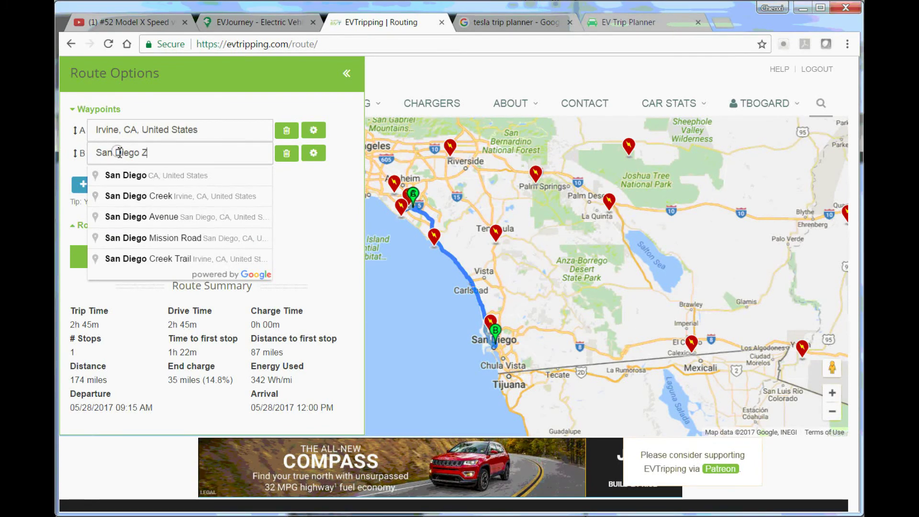
text(oo)
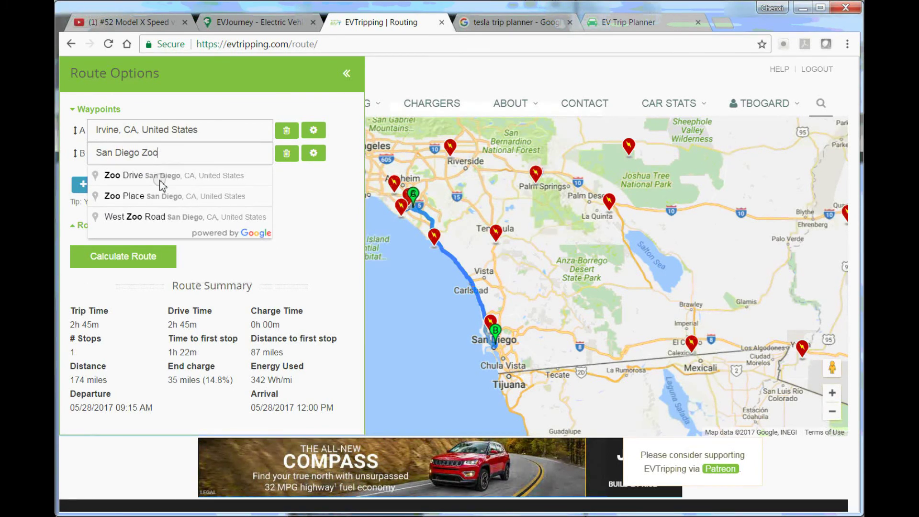
click(161, 184)
click(133, 255)
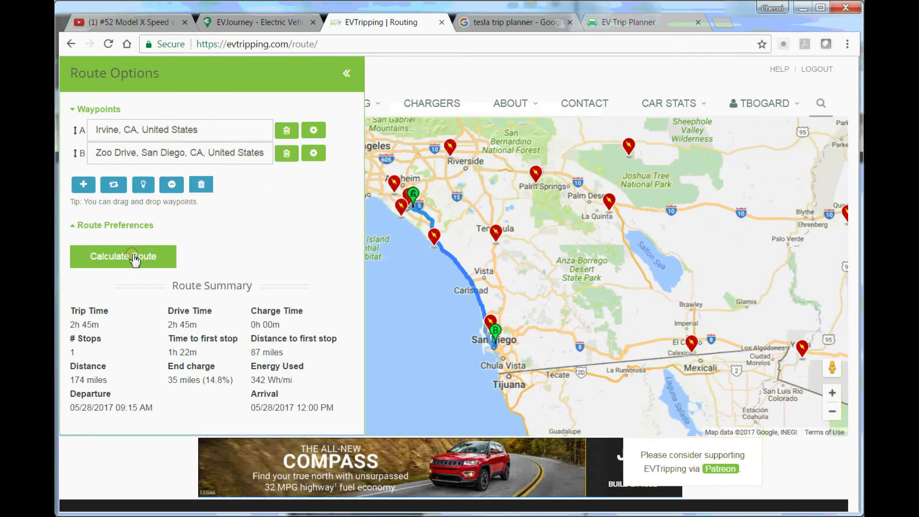
click(103, 263)
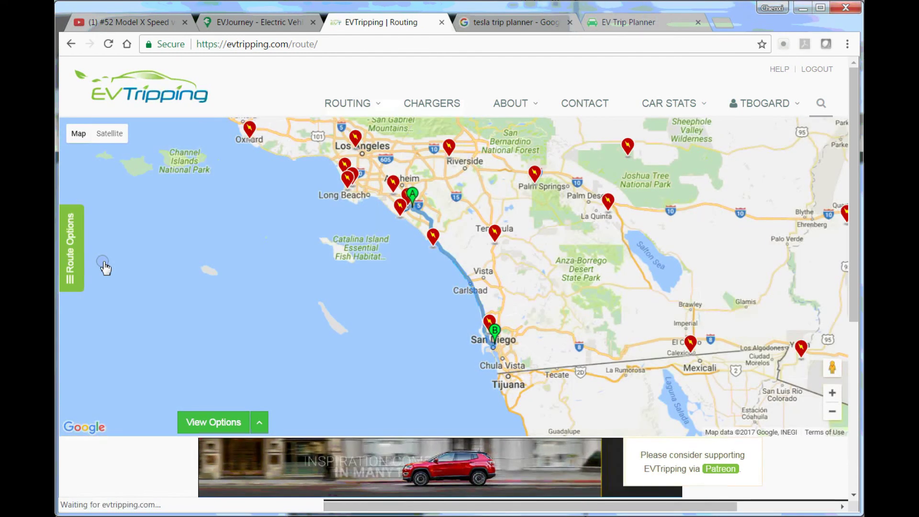
- Review the route summary: 87 miles, 1h 22m, no charging stops, 56.5% end charge
click(71, 248)
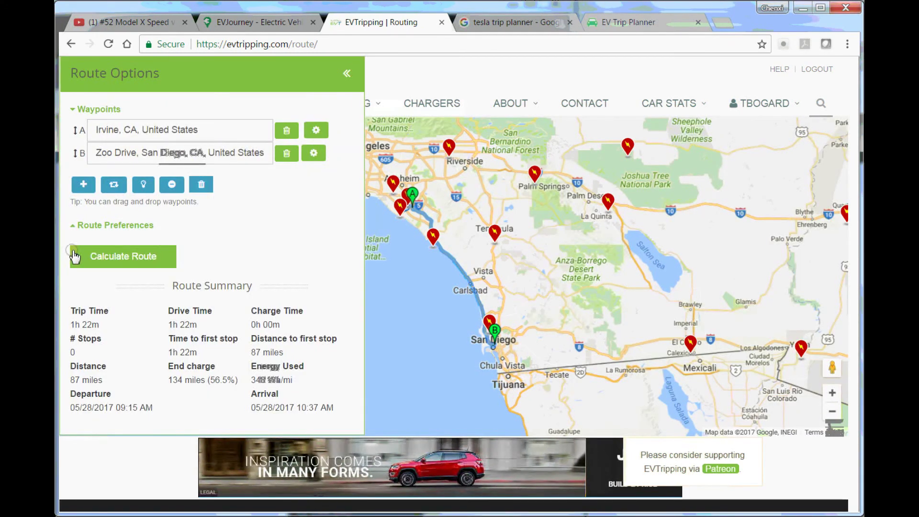
click(128, 256)
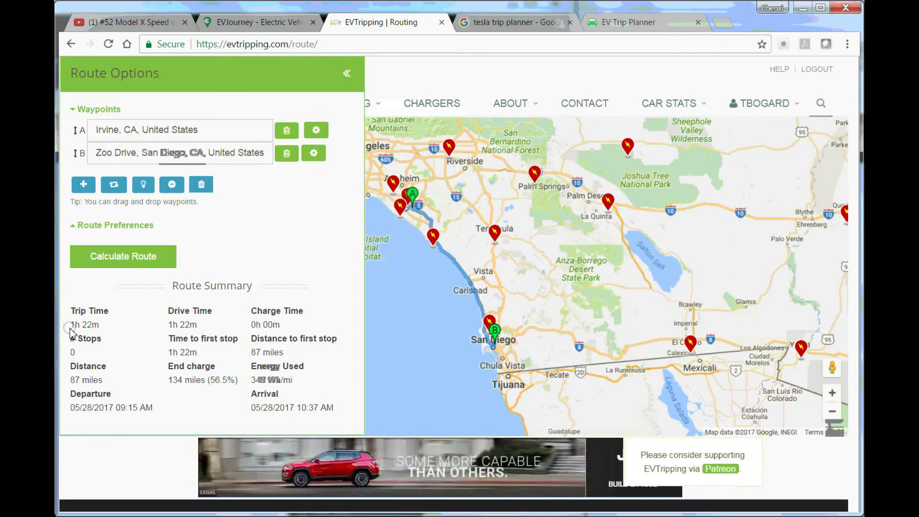
click(252, 325)
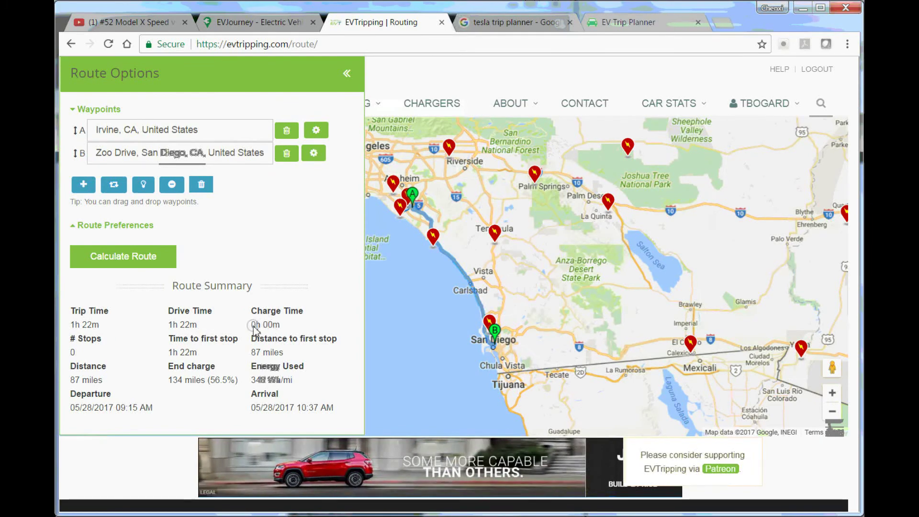
click(180, 346)
click(227, 338)
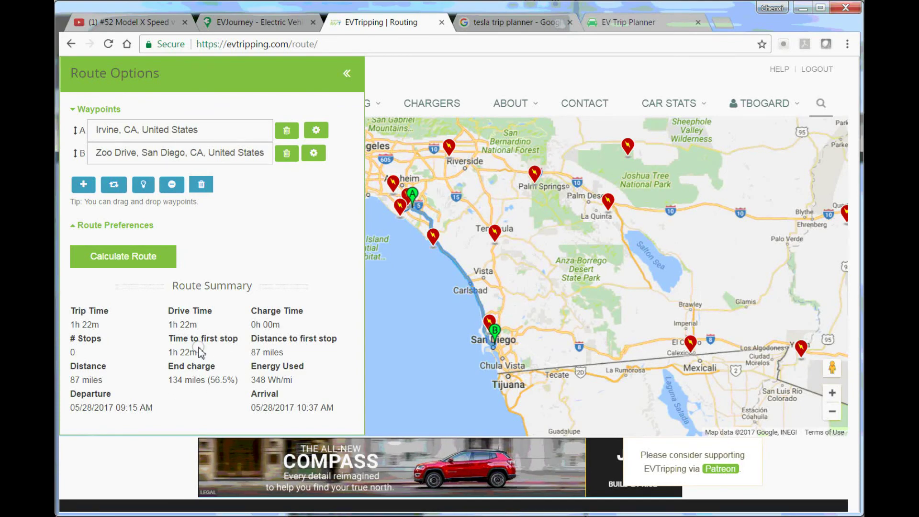
click(178, 366)
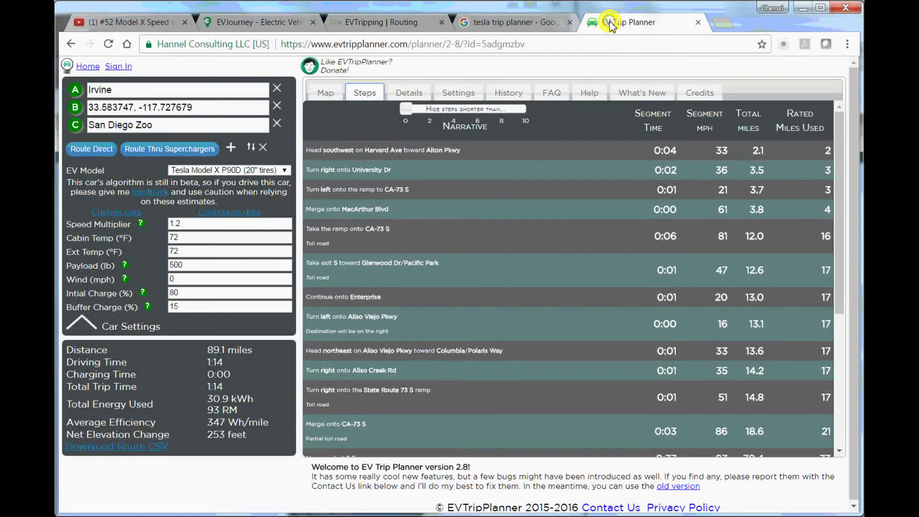
- Compare with the EV Trip Planner route, then hide EVTripping's route options
click(617, 22)
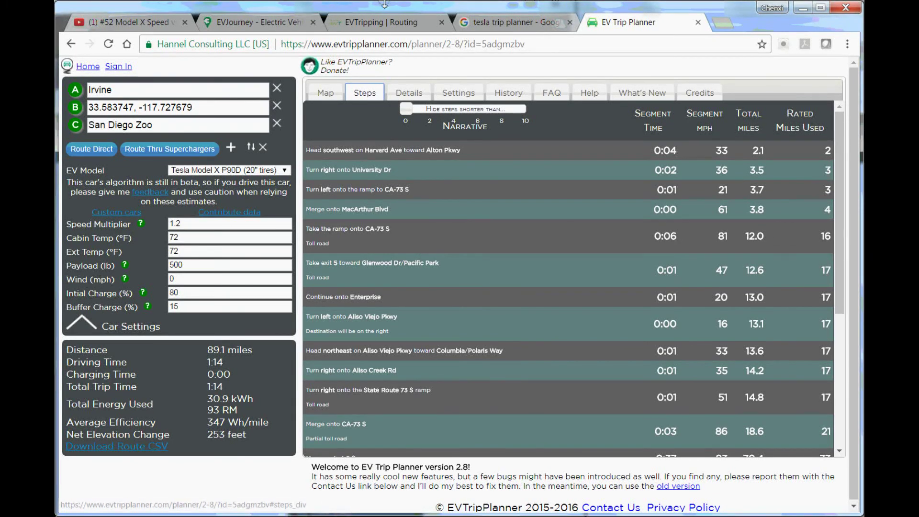
click(370, 24)
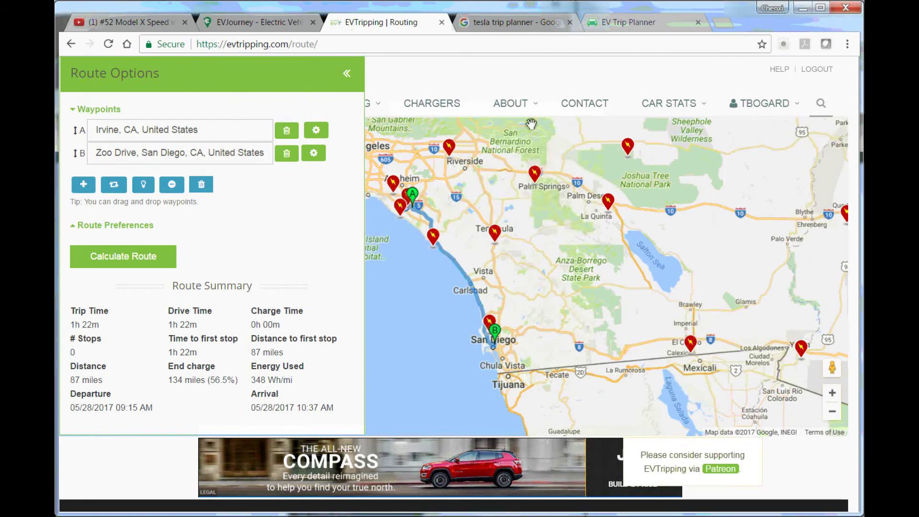
click(345, 77)
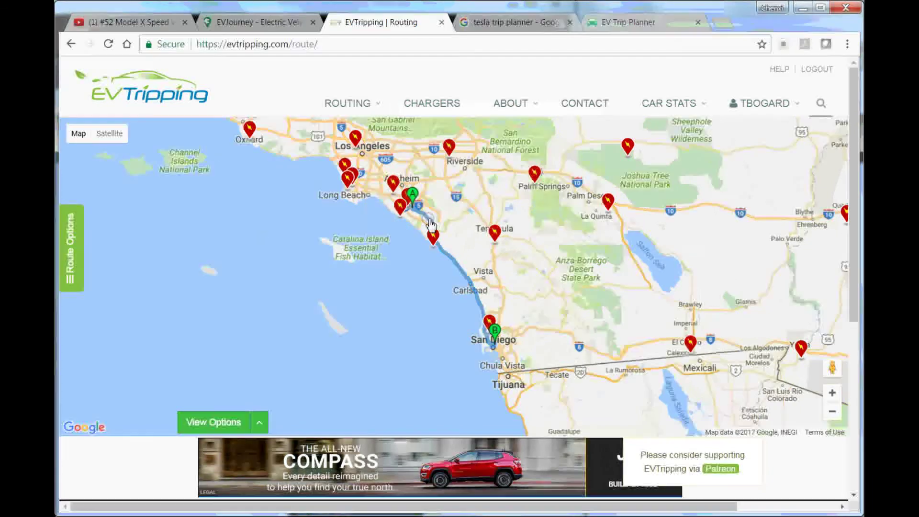
- Zoom the EVTripping map in around Irvine, check the account menu, then go to EV Trip Planner
drag(430, 224, 421, 227)
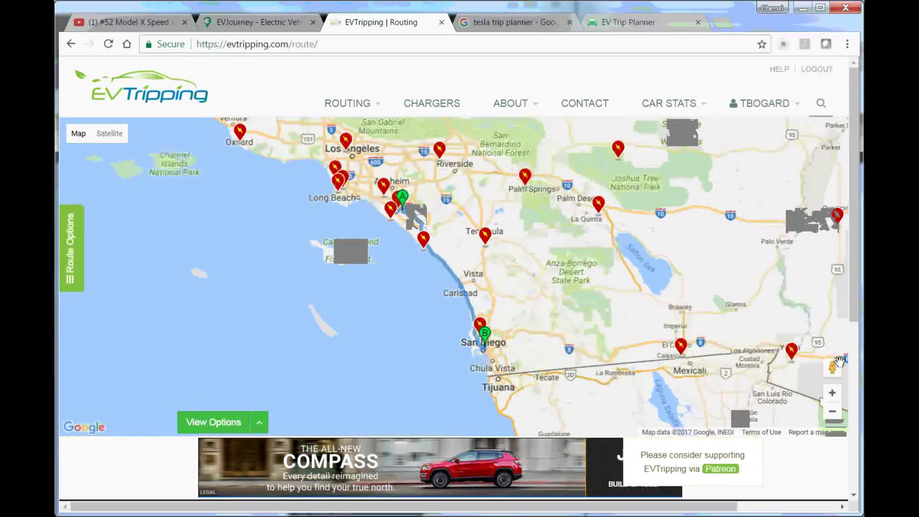
click(833, 393)
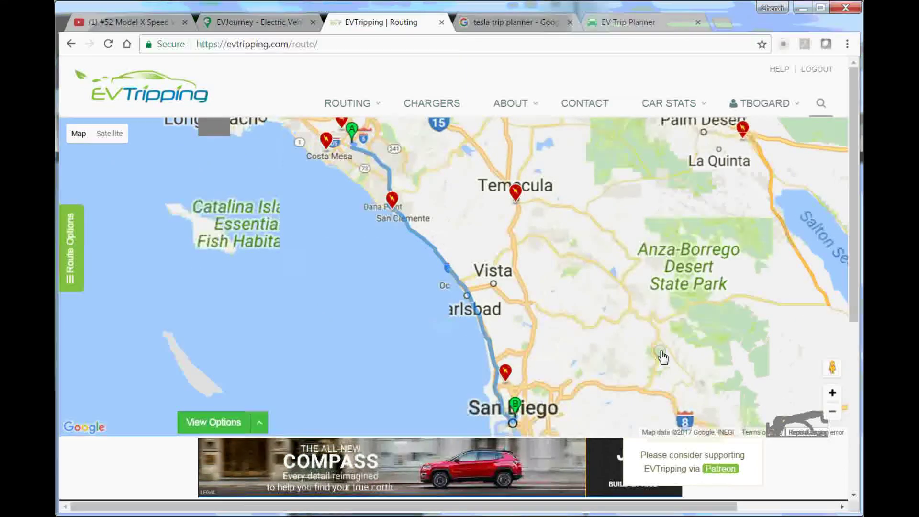
scroll(540, 271, up, 1)
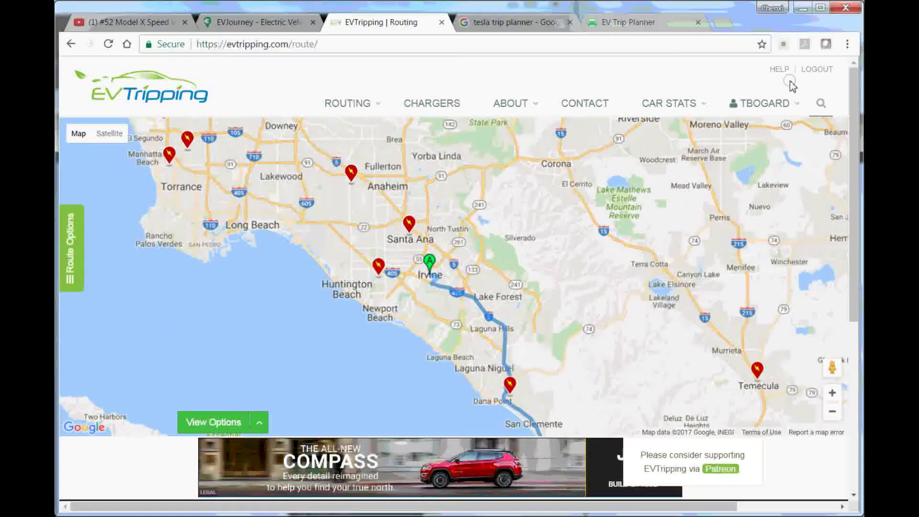
click(796, 104)
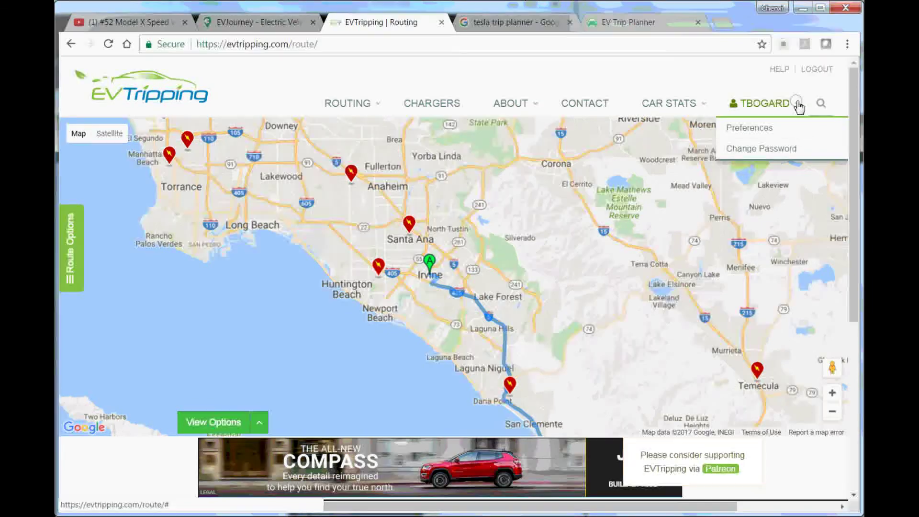
click(573, 203)
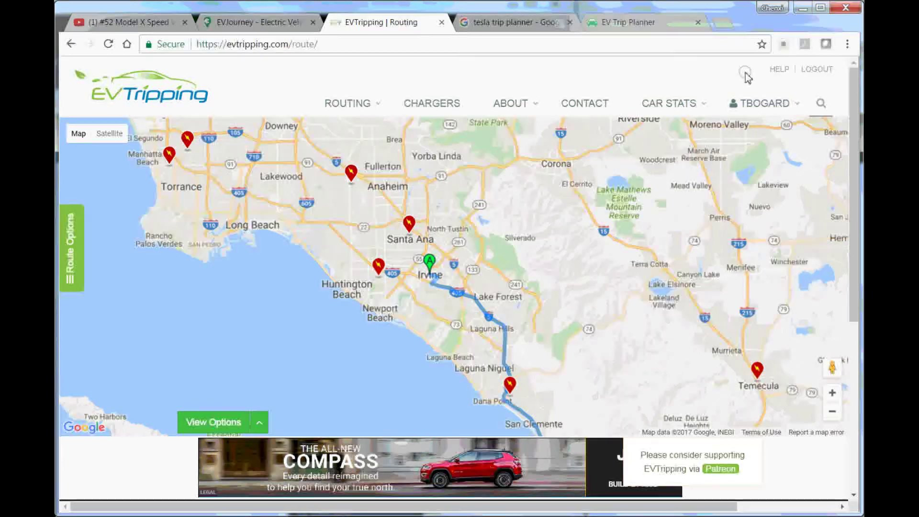
click(788, 108)
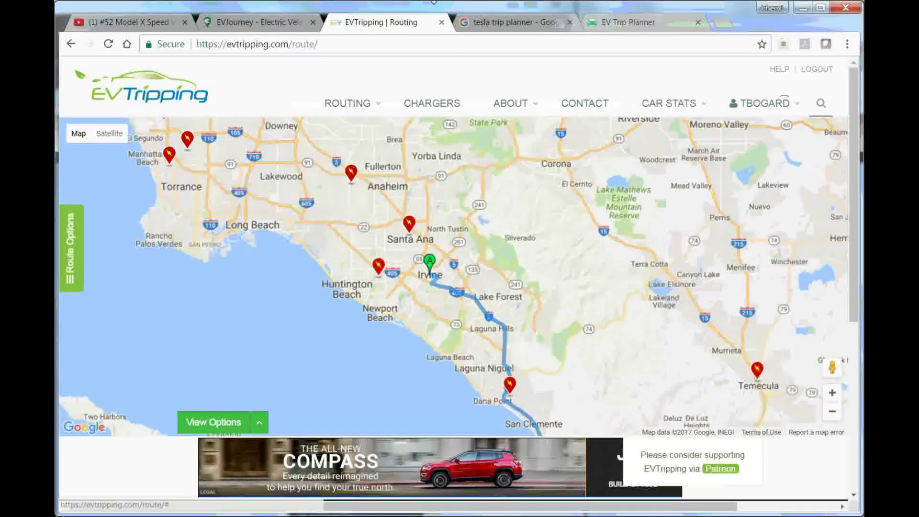
click(627, 25)
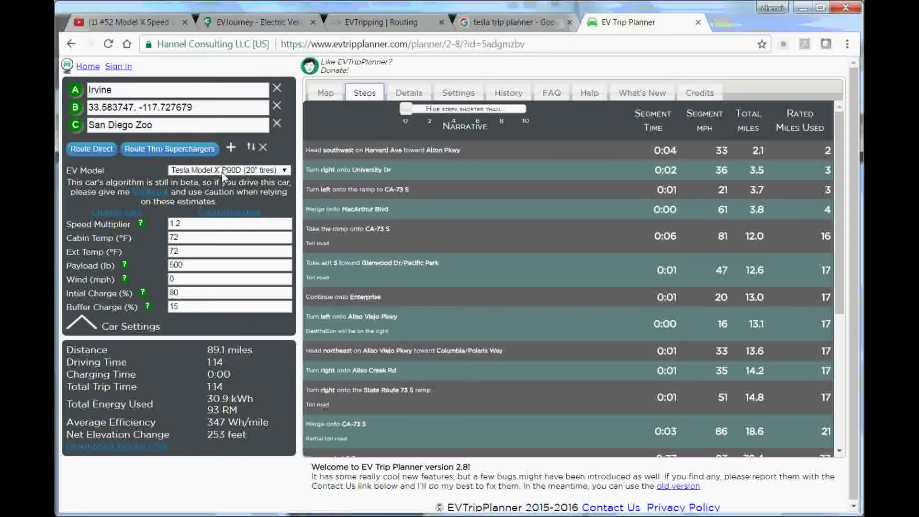
- Leave EV Trip Planner's model as Model X P90D and return to EVTripping's account menu
click(223, 170)
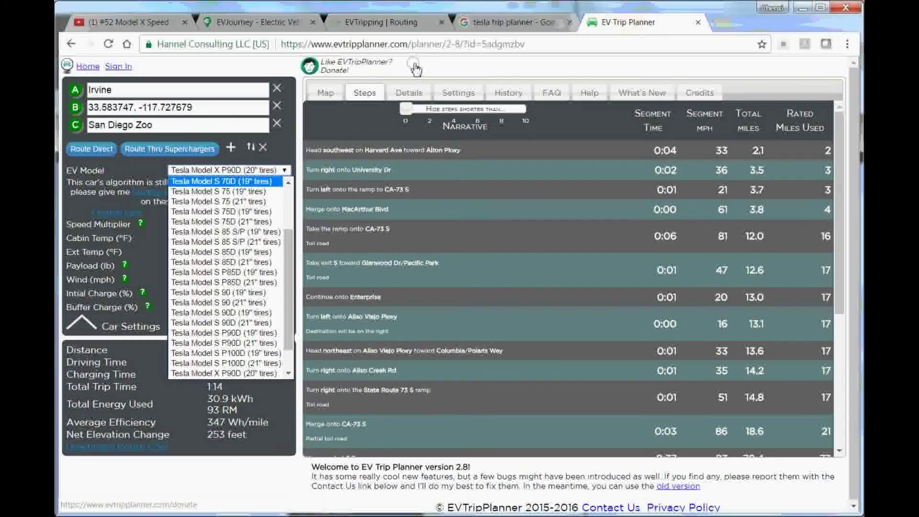
click(595, 28)
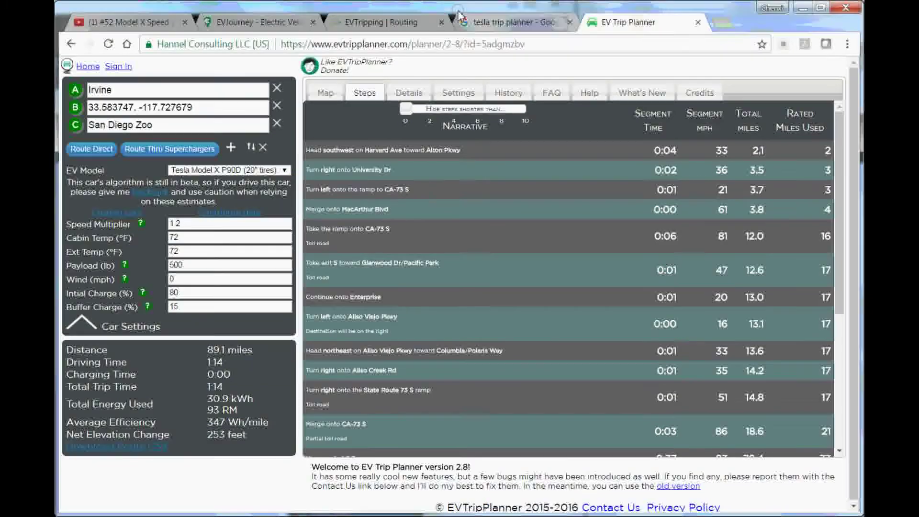
click(398, 22)
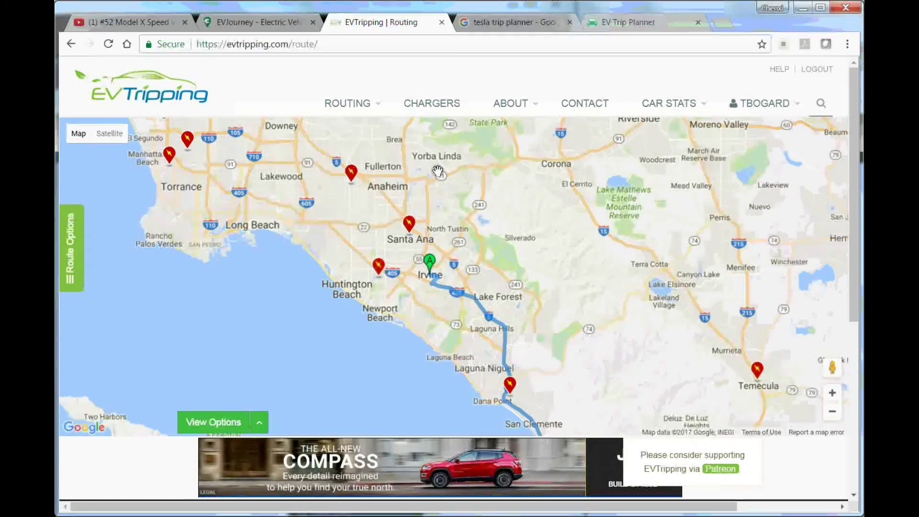
click(758, 113)
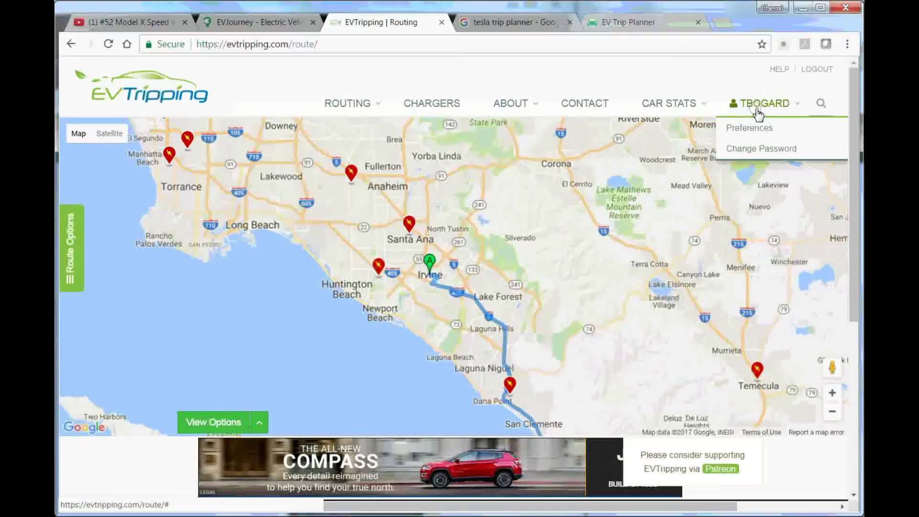
- Open EVTripping's car preferences and browse the car models, keeping Tesla Model X 75D
click(750, 128)
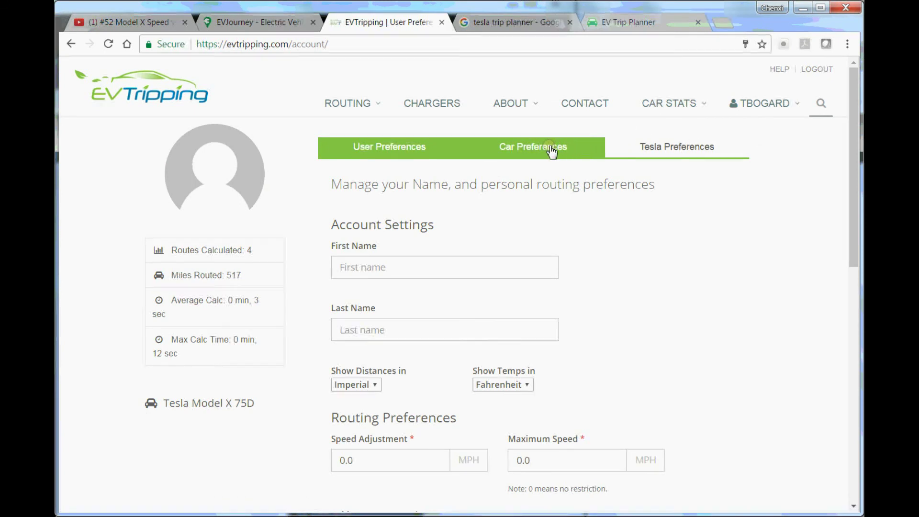
click(550, 148)
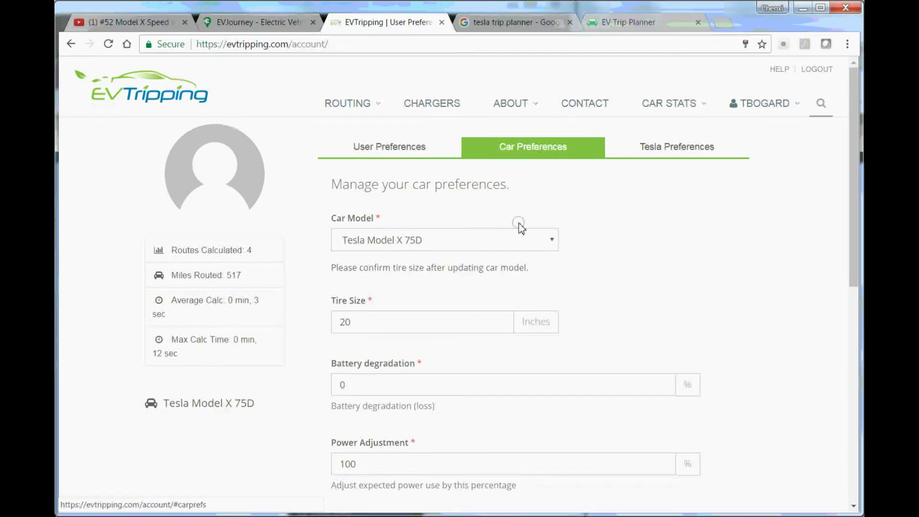
click(551, 241)
click(550, 307)
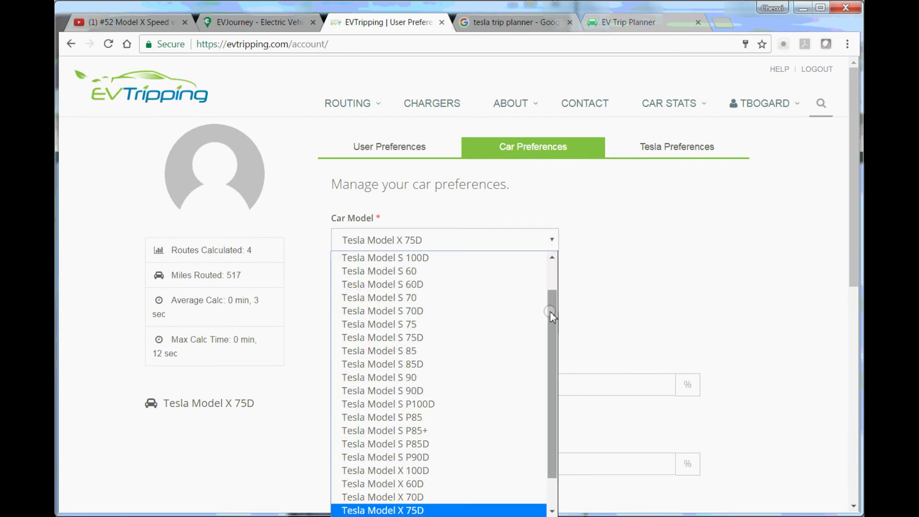
drag(551, 316, 552, 344)
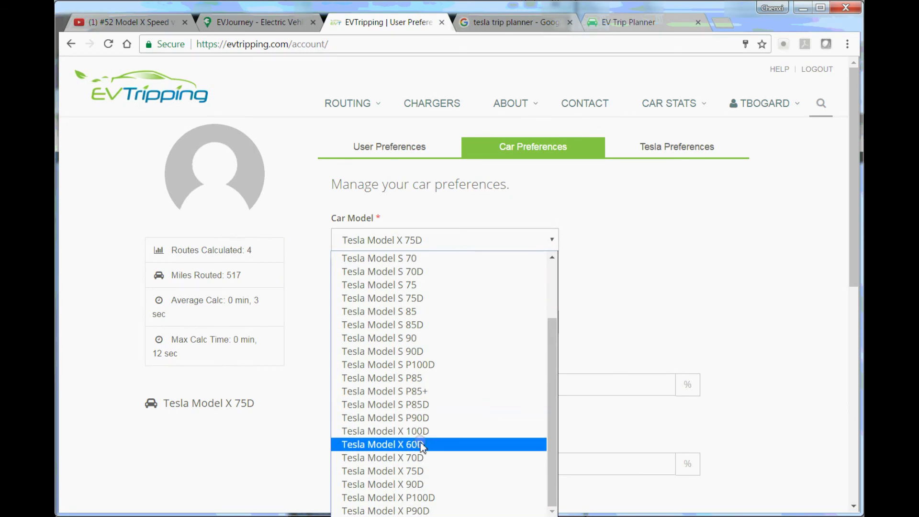
scroll(374, 286, up, 3)
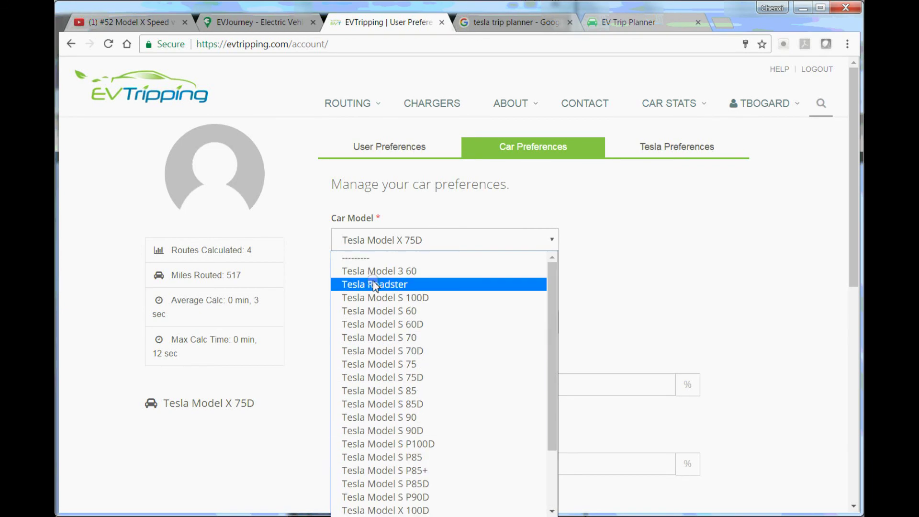
click(609, 254)
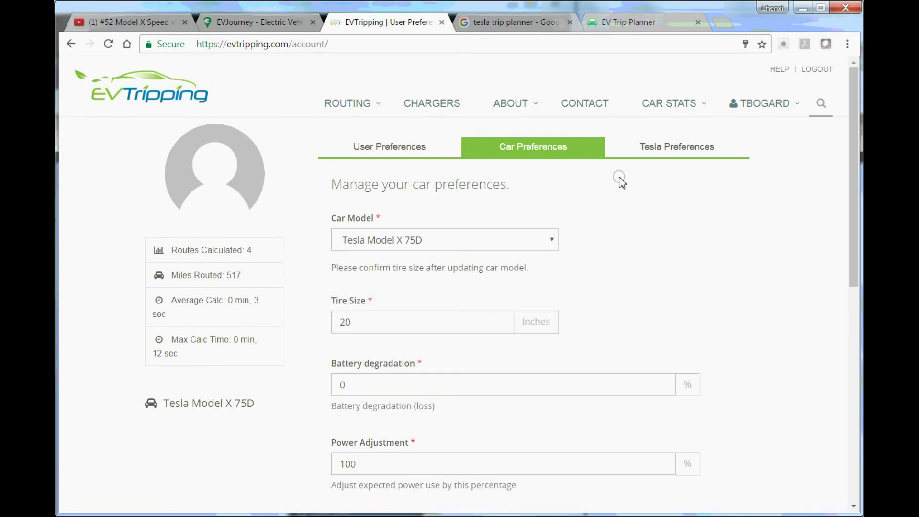
- Back in EV Trip Planner, scroll through the EV Model list with Model X P90D still set
click(636, 32)
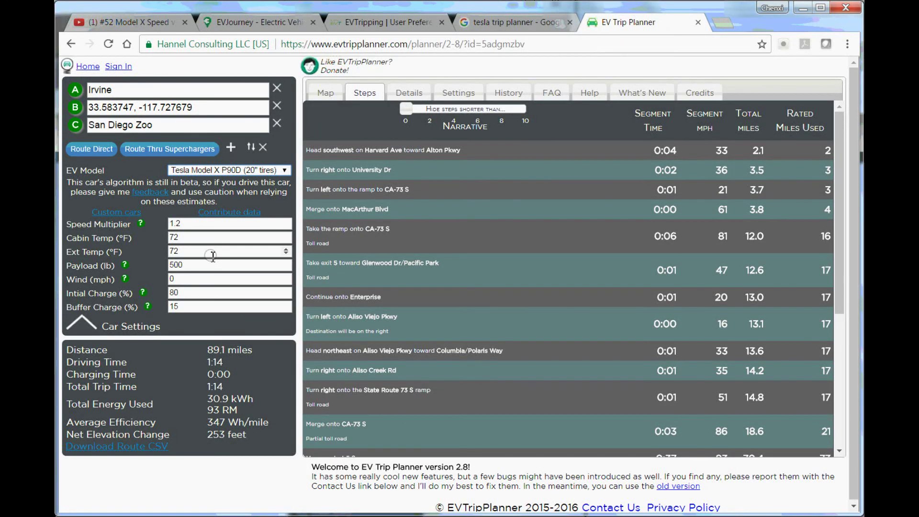
click(273, 171)
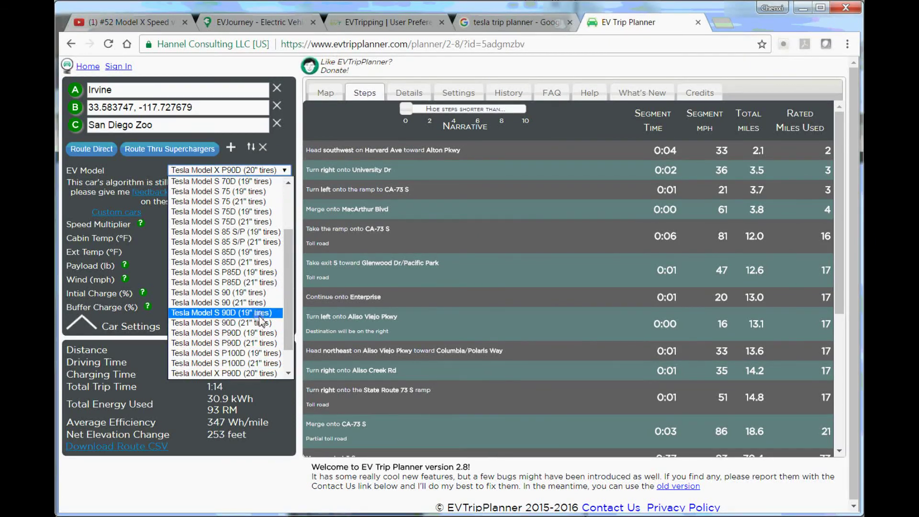
scroll(290, 313, down, 1)
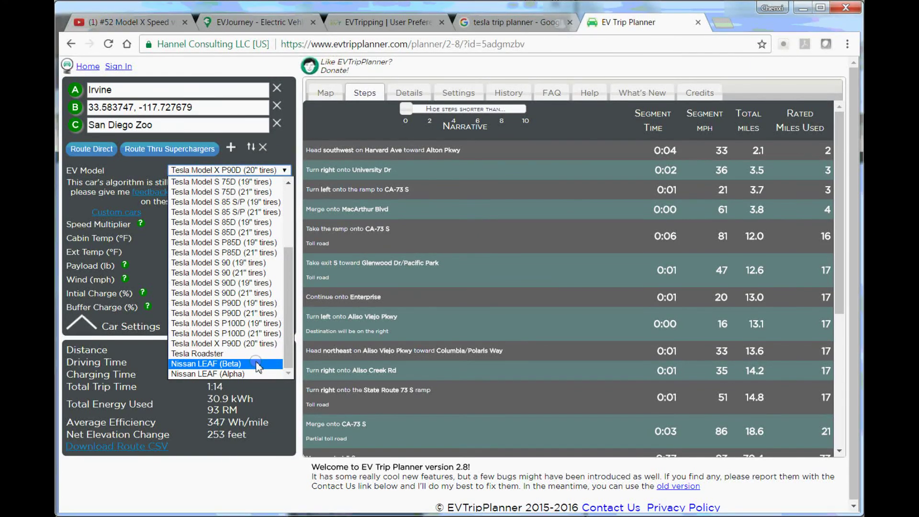
- Return to EVTripping's car preferences page and go to its home page
click(526, 30)
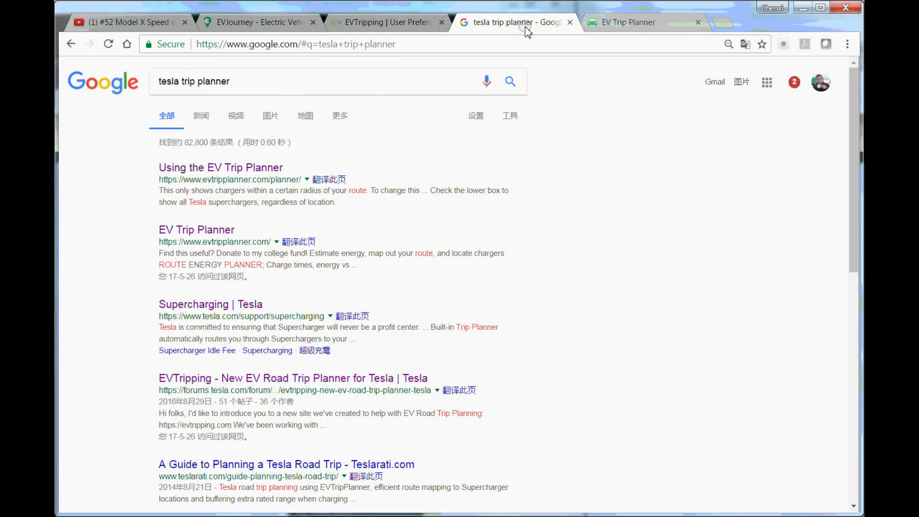
click(388, 22)
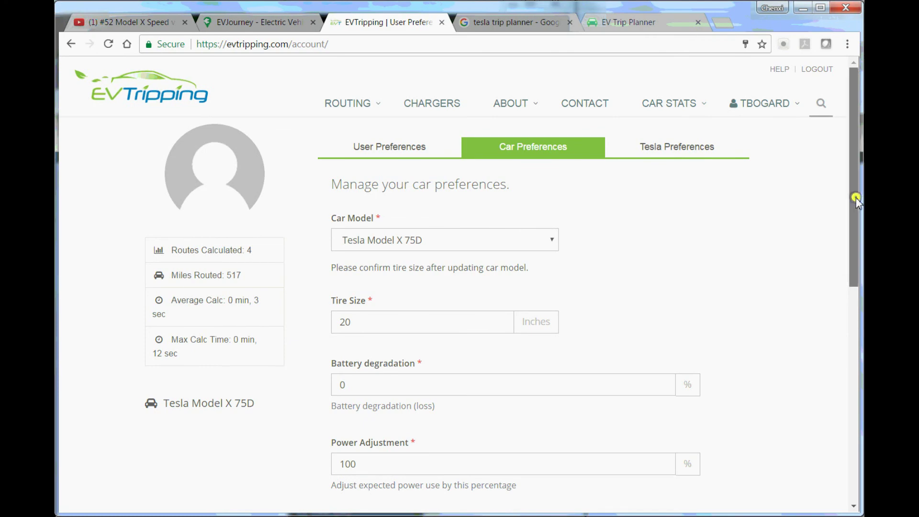
drag(854, 199, 839, 182)
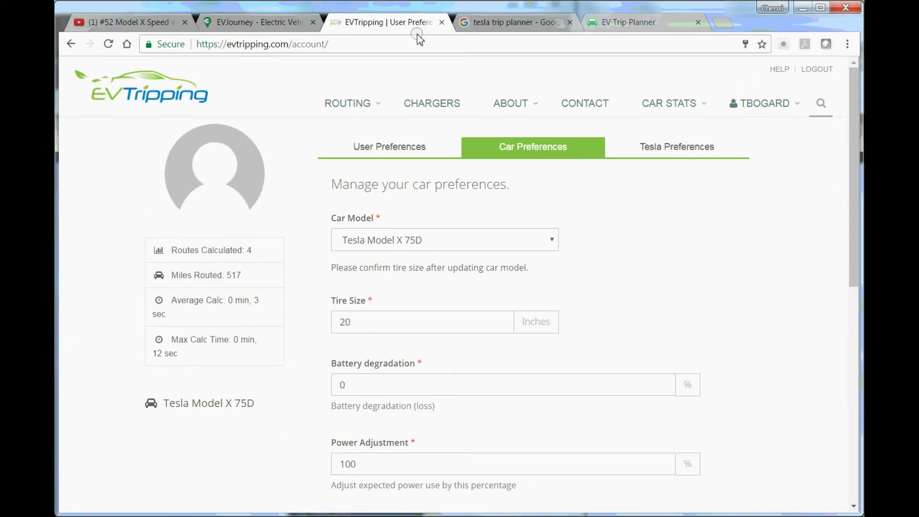
click(134, 101)
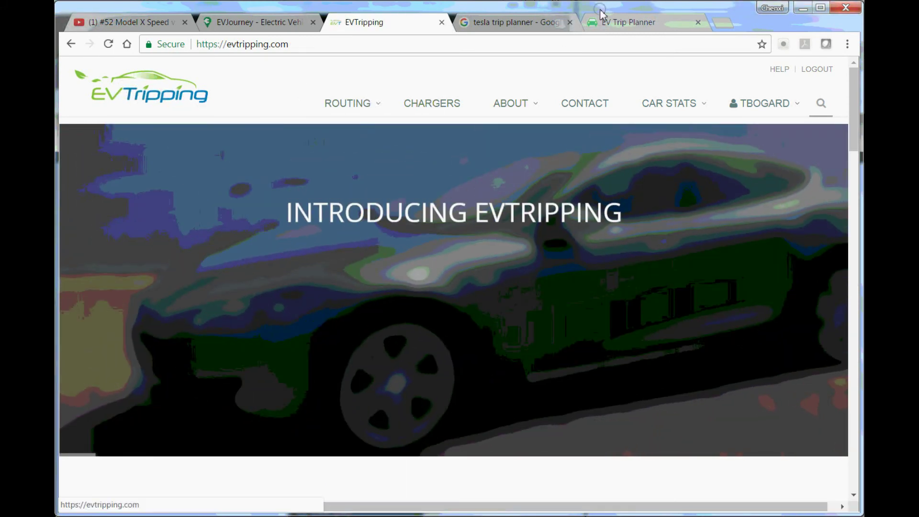
- Glance at EV Trip Planner's route steps, then move to the EVJourney charger map
click(633, 22)
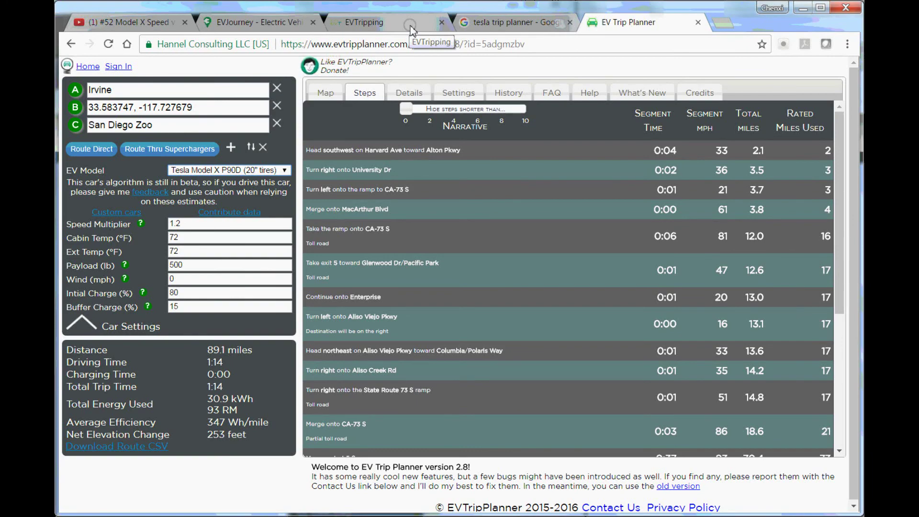
click(411, 29)
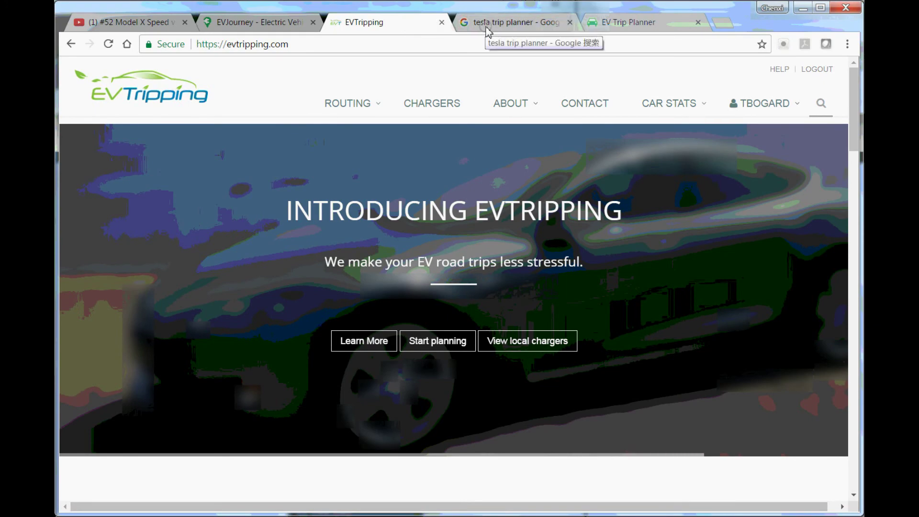
click(255, 23)
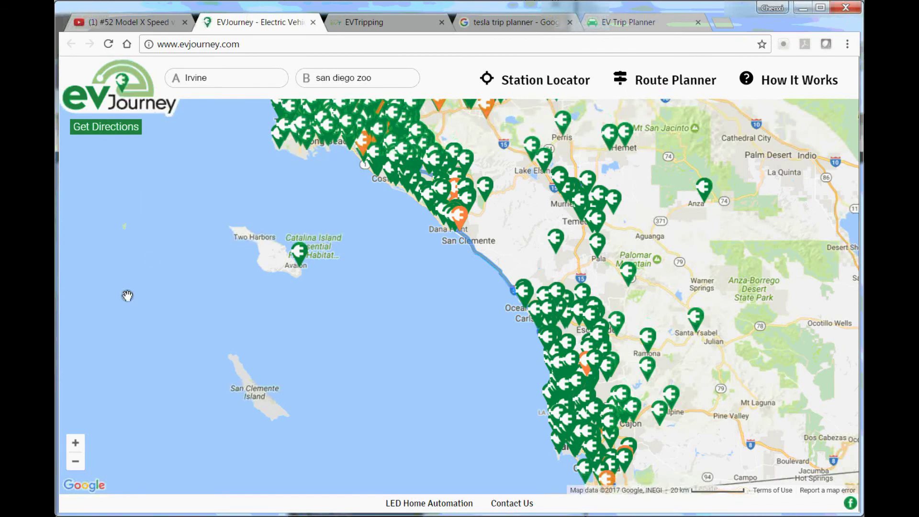
- Zoom EVJourney's map in twice and pan along the coast from Newport Beach to San Clemente
click(84, 449)
click(80, 445)
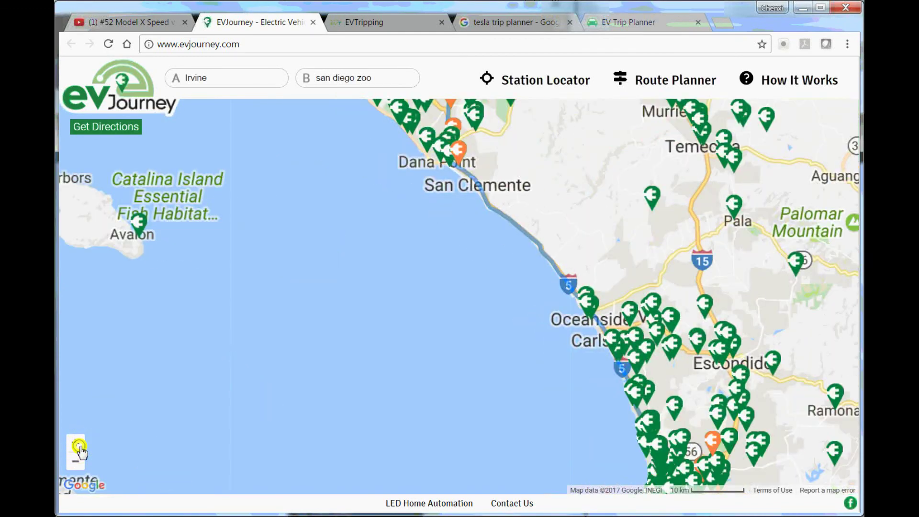
drag(546, 221, 526, 417)
drag(593, 210, 617, 279)
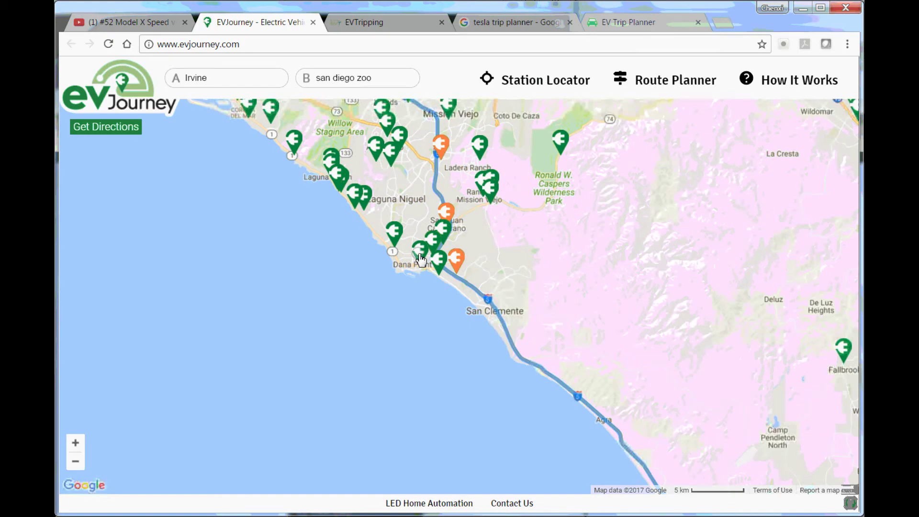
drag(467, 189, 498, 269)
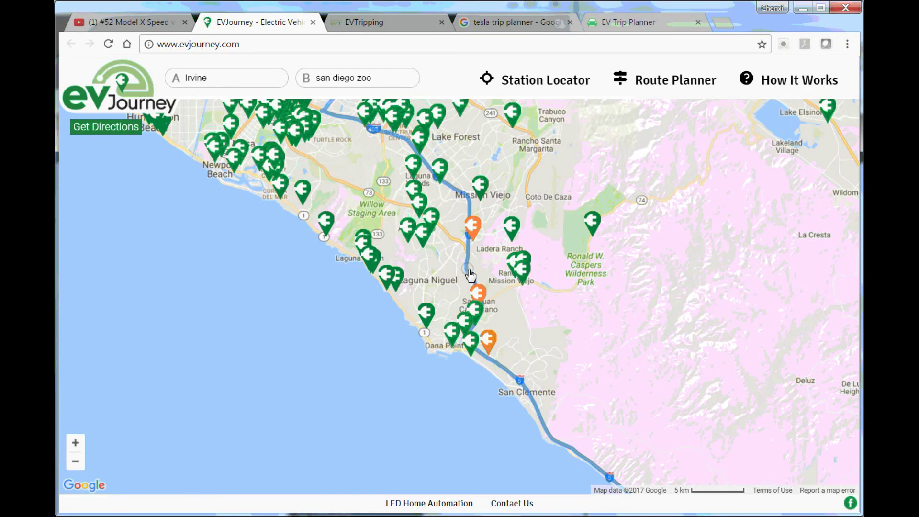
drag(454, 265, 382, 212)
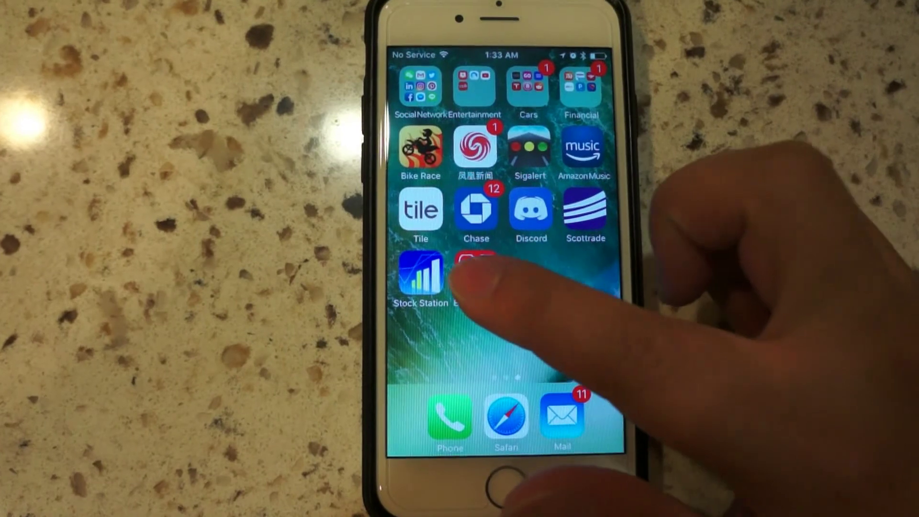
- Launch EV Trip Optimizer on the iPhone and go to its saved cars settings
click(481, 276)
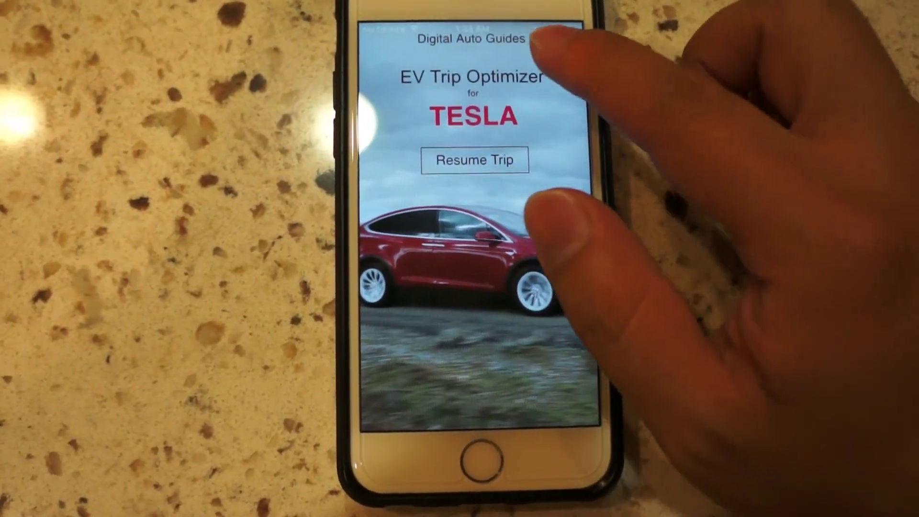
click(569, 49)
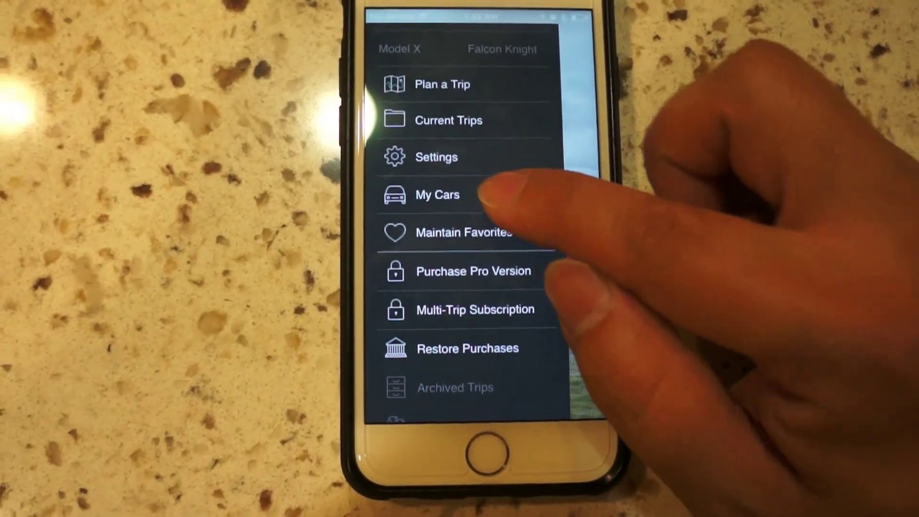
click(481, 194)
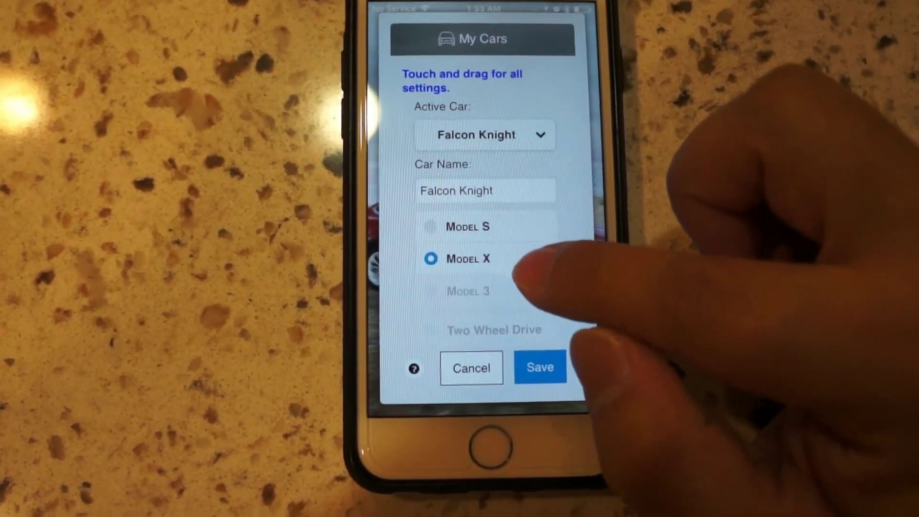
- Save the Falcon Knight car (Model X, Dual Motor, 75 kWh) and start a new trip
drag(515, 275, 550, 119)
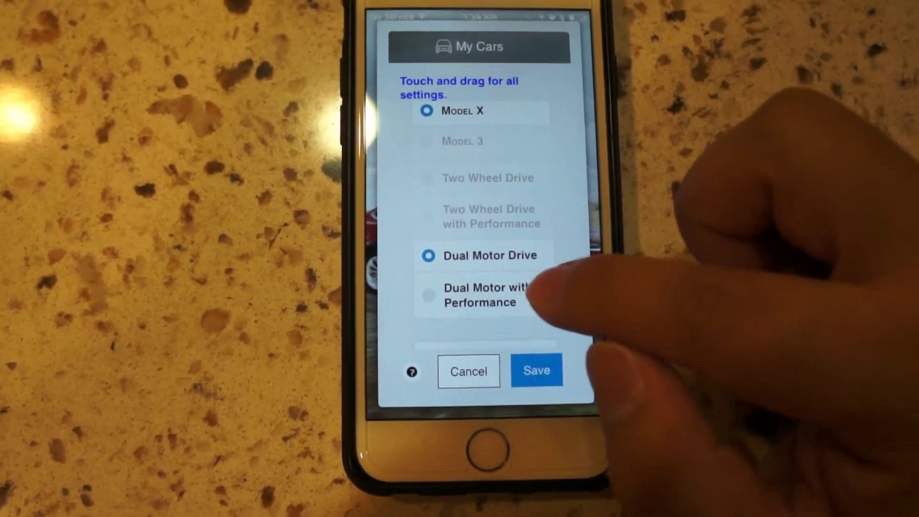
drag(531, 287, 513, 196)
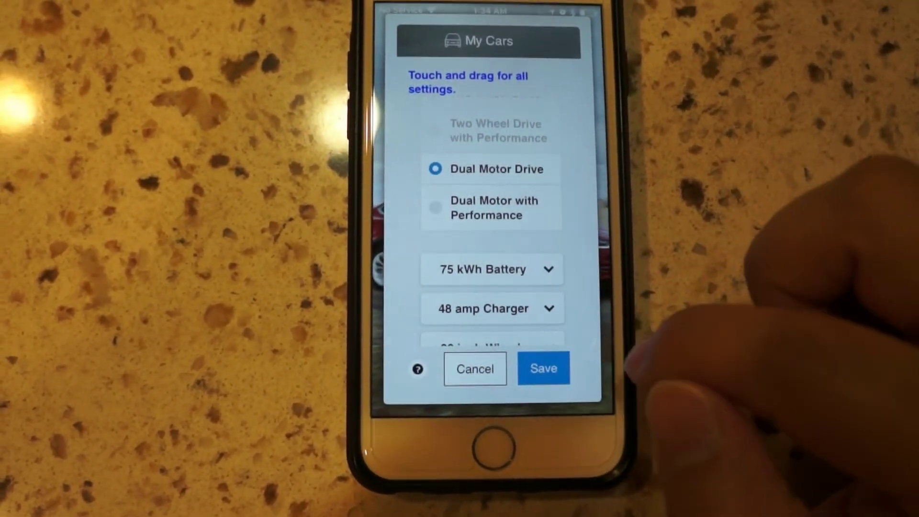
click(544, 368)
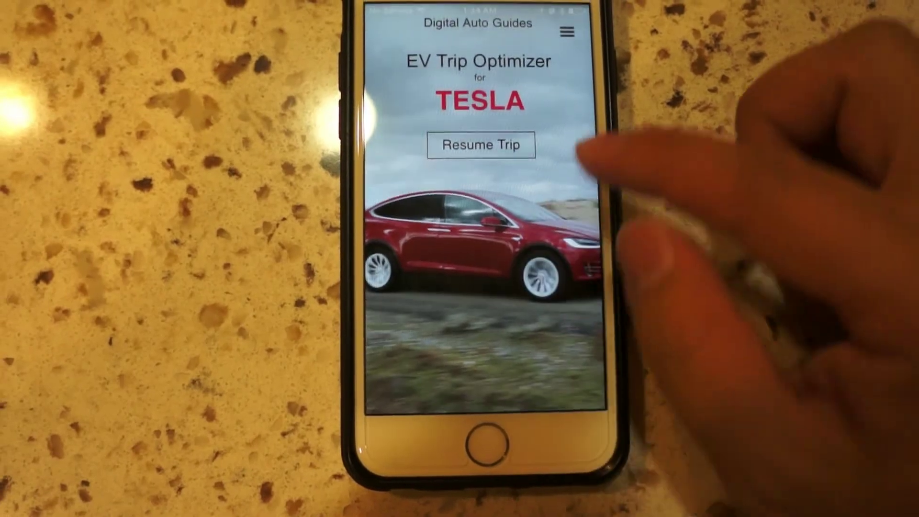
click(567, 31)
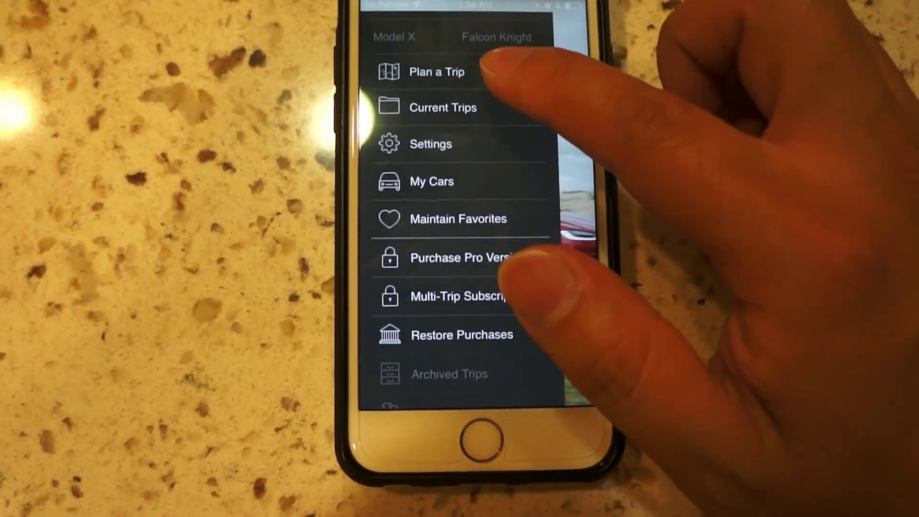
click(473, 71)
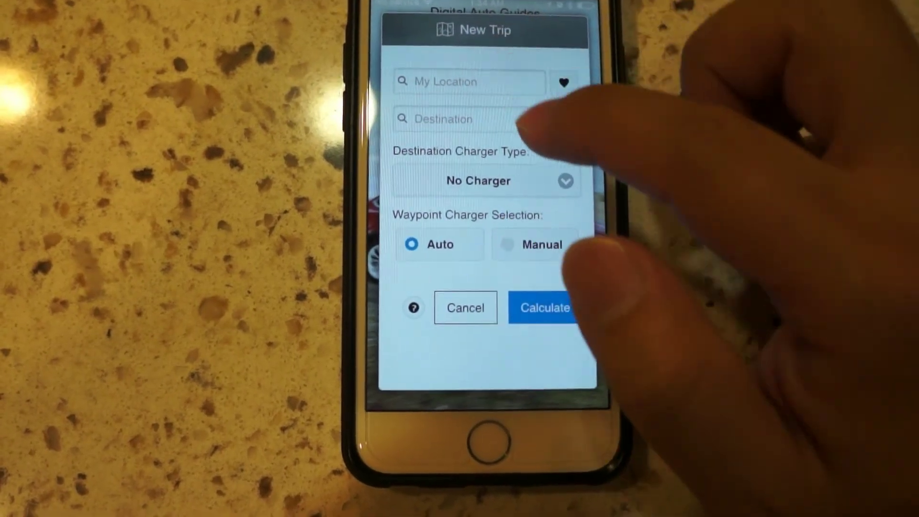
- Plan a trip from Irvine, CA to San Diego Zoo and calculate the route
click(454, 83)
text(Irv)
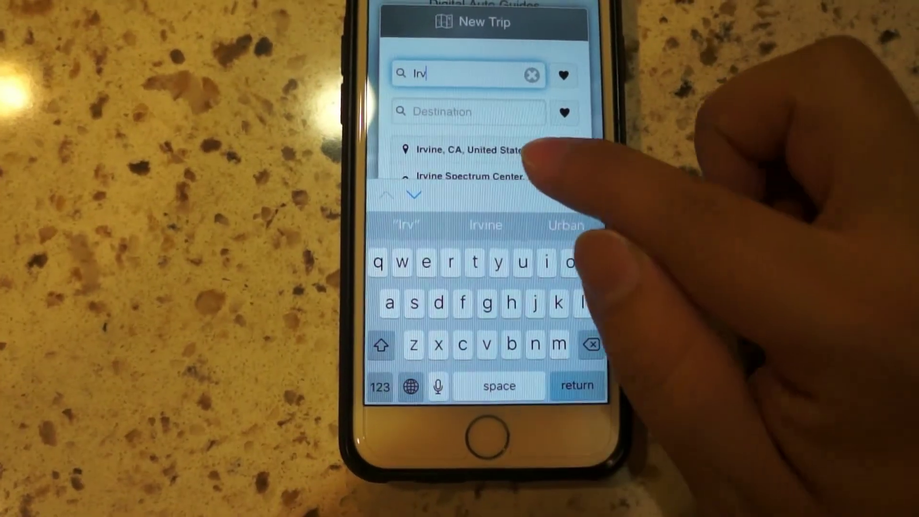
click(472, 148)
click(476, 114)
text(San Diego )
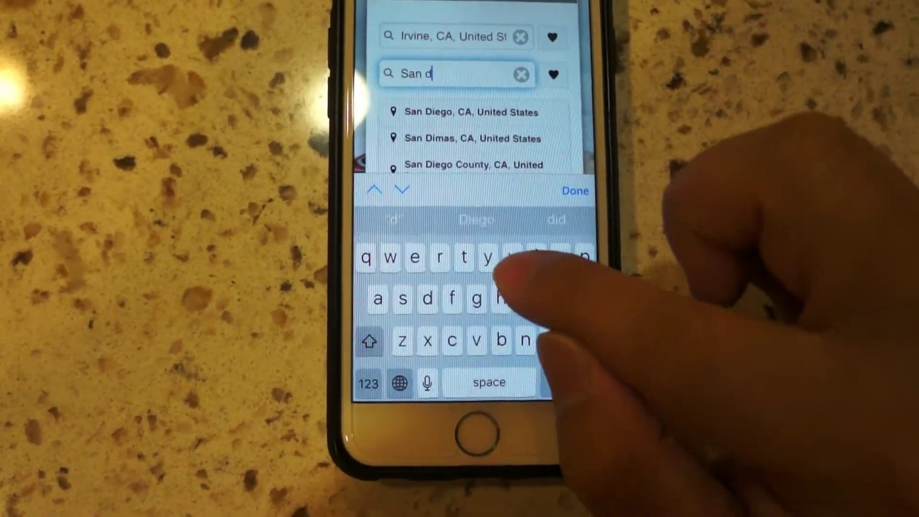
text(zoo)
click(469, 109)
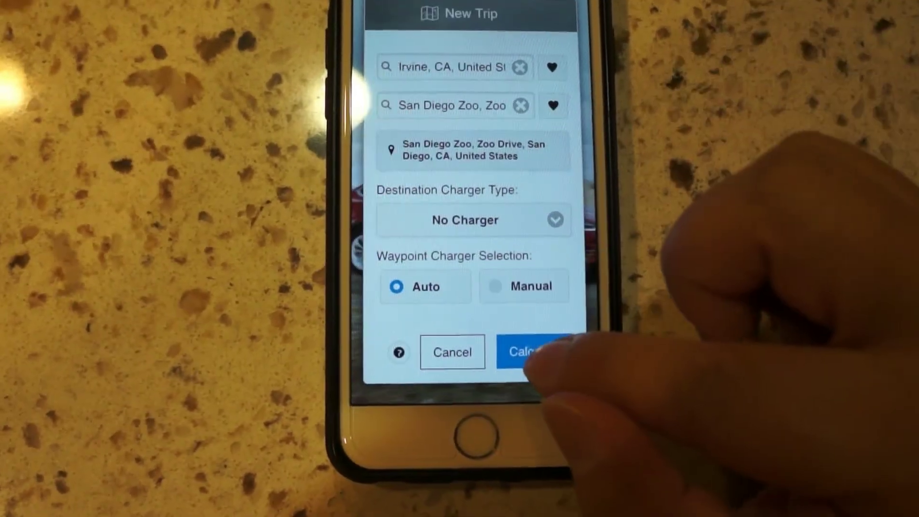
click(516, 347)
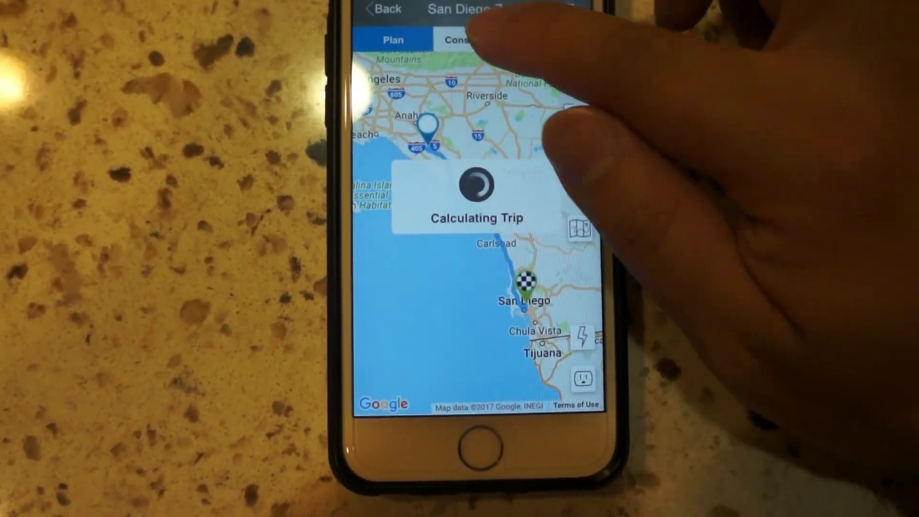
- Optimize the route segment, confirm about 60% arrival charge on the consumption chart, and return to the map
click(458, 40)
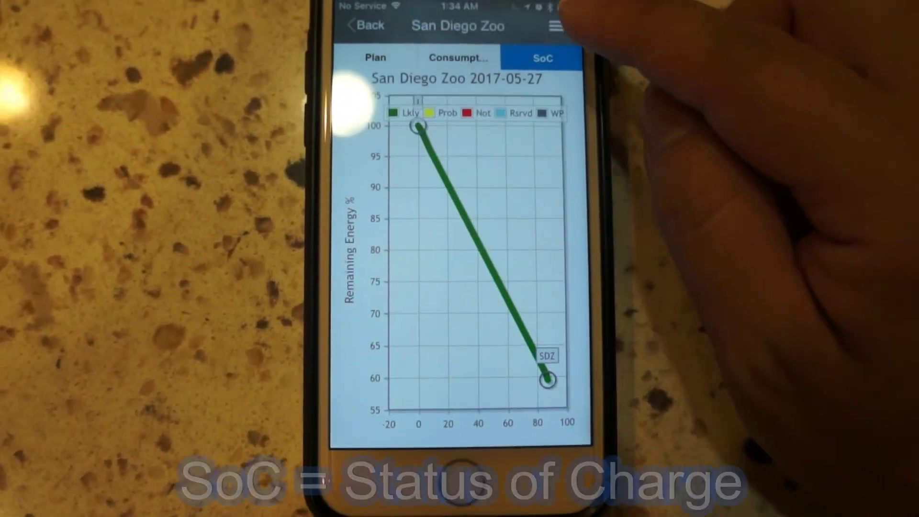
click(549, 26)
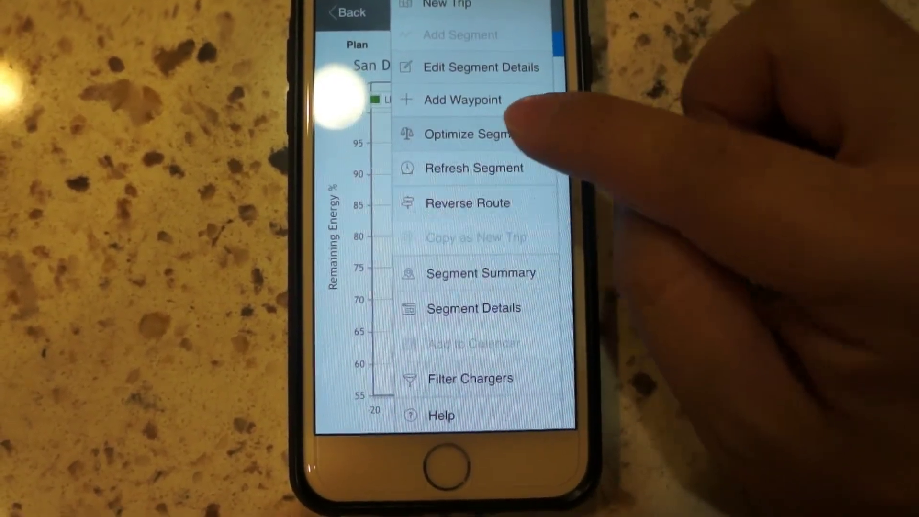
click(512, 137)
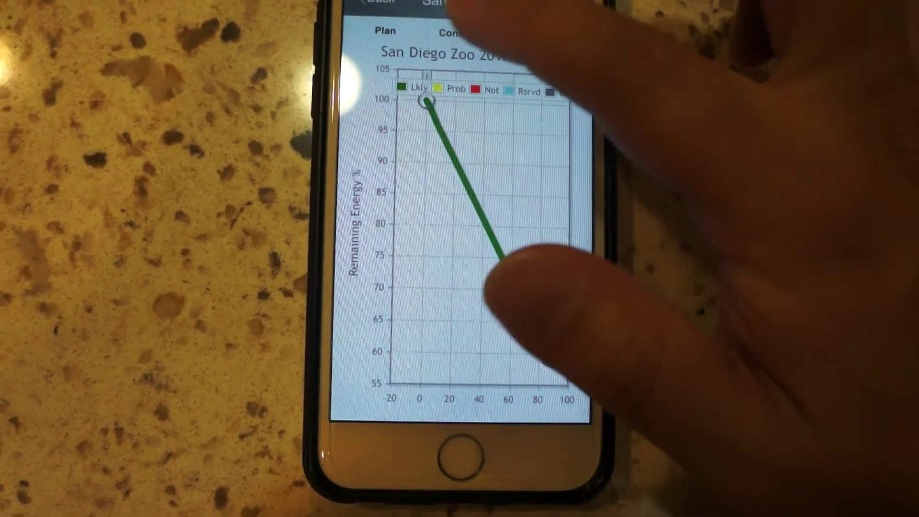
click(450, 37)
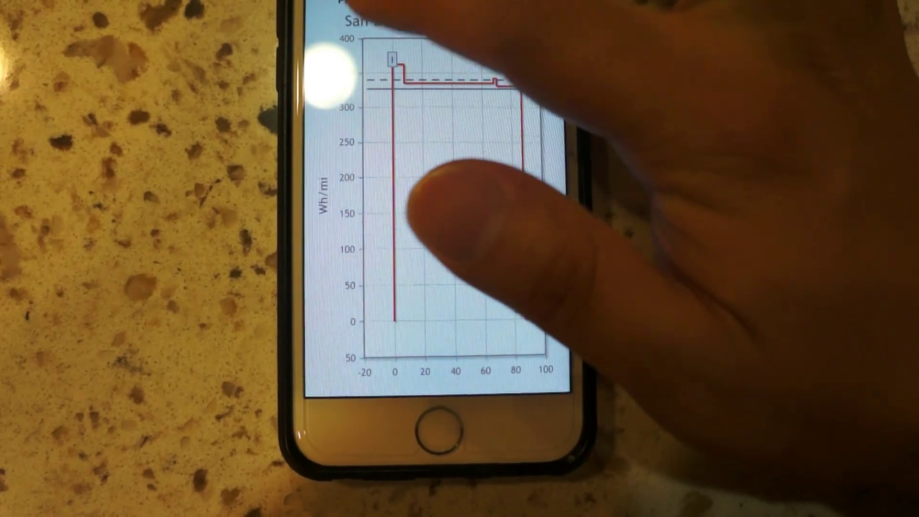
click(349, 11)
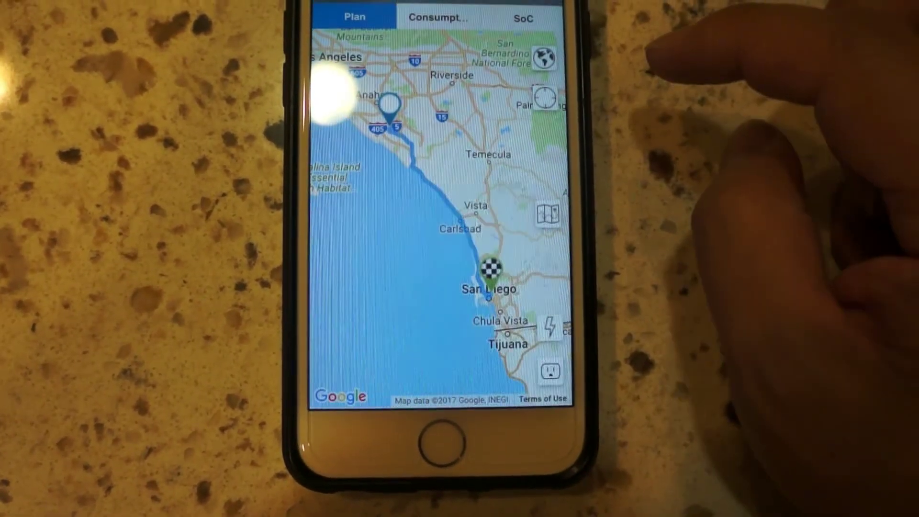
- Zoom in and out on the route map and pan to bring Irvine into view
scroll(441, 157, up, 5)
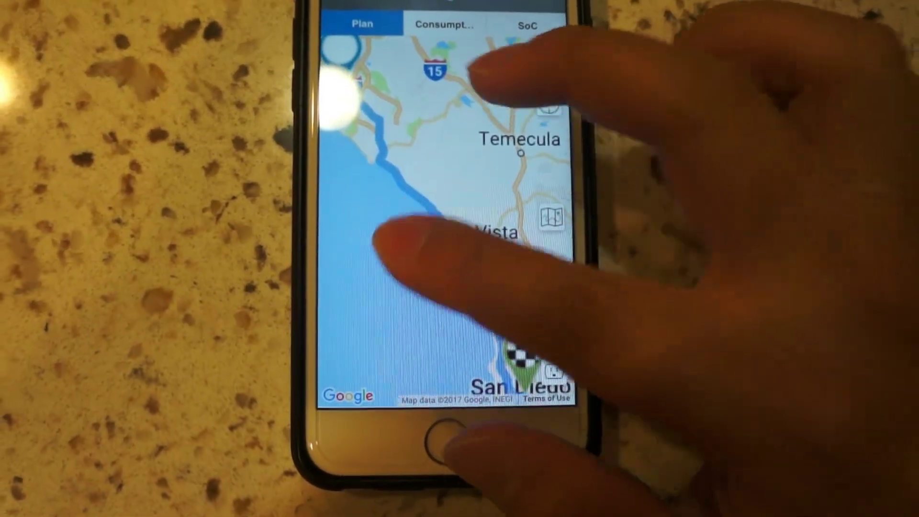
scroll(421, 201, down, 3)
scroll(431, 201, up, 3)
scroll(431, 192, down, 4)
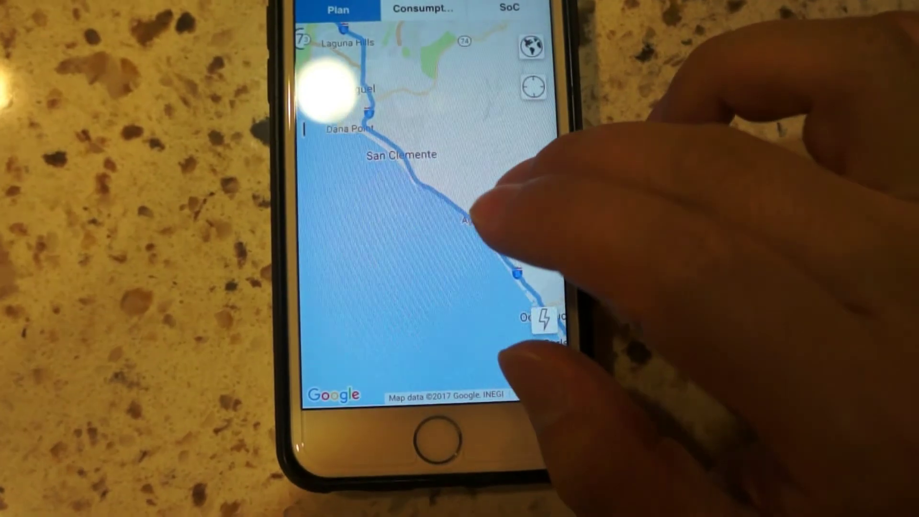
scroll(479, 240, up, 2)
scroll(459, 192, down, 3)
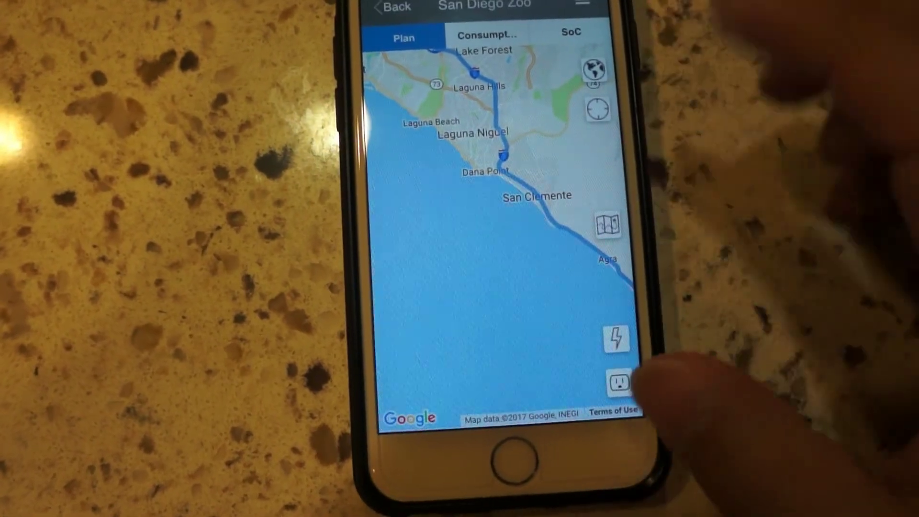
scroll(550, 144, up, 3)
scroll(550, 144, down, 3)
drag(474, 215, 472, 287)
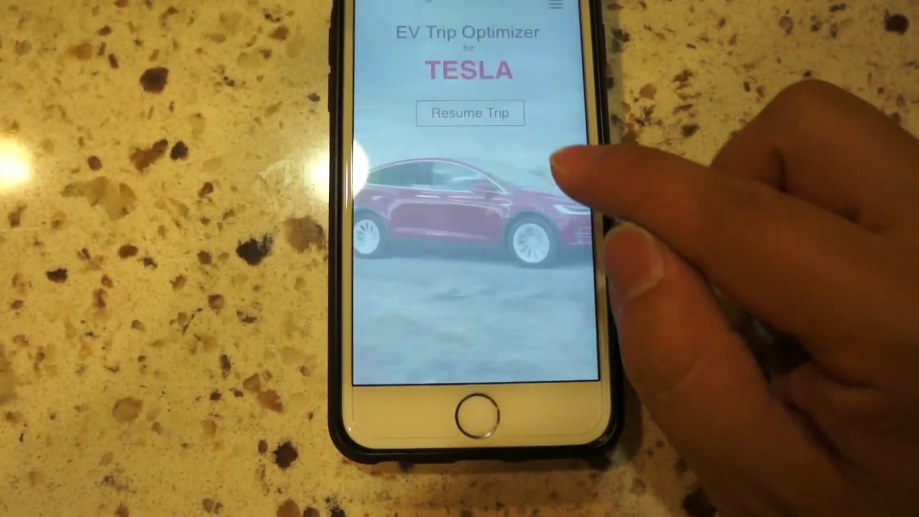
- Resume the San Diego Zoo trip and read its 1 h 22 min drive time near Dana Point
click(482, 121)
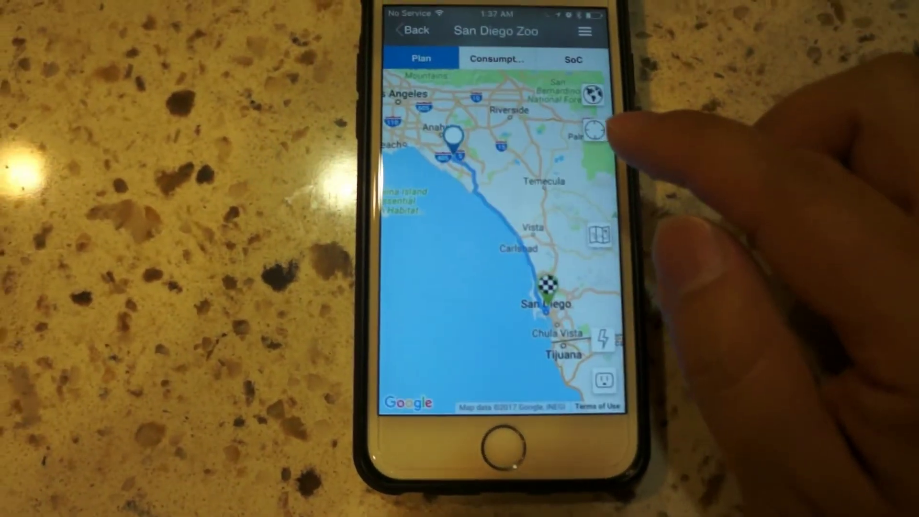
scroll(608, 240, up, 5)
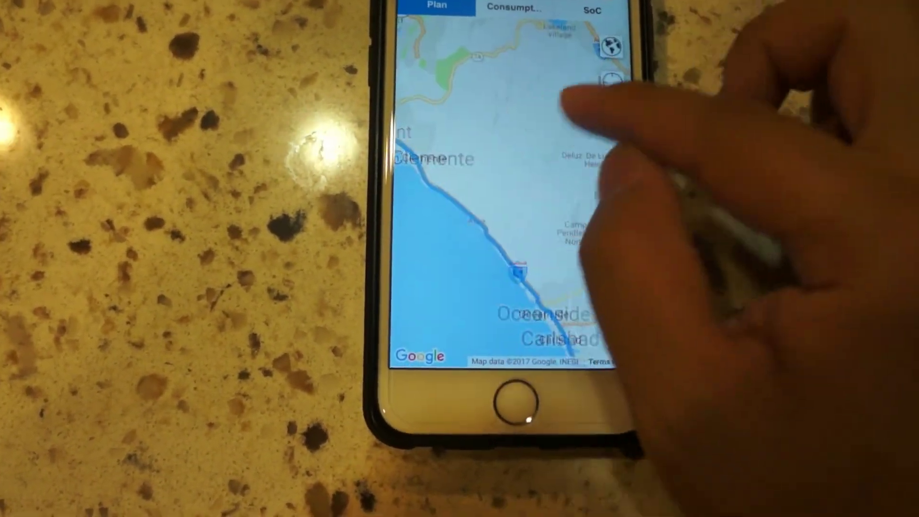
drag(565, 98, 493, 122)
click(514, 162)
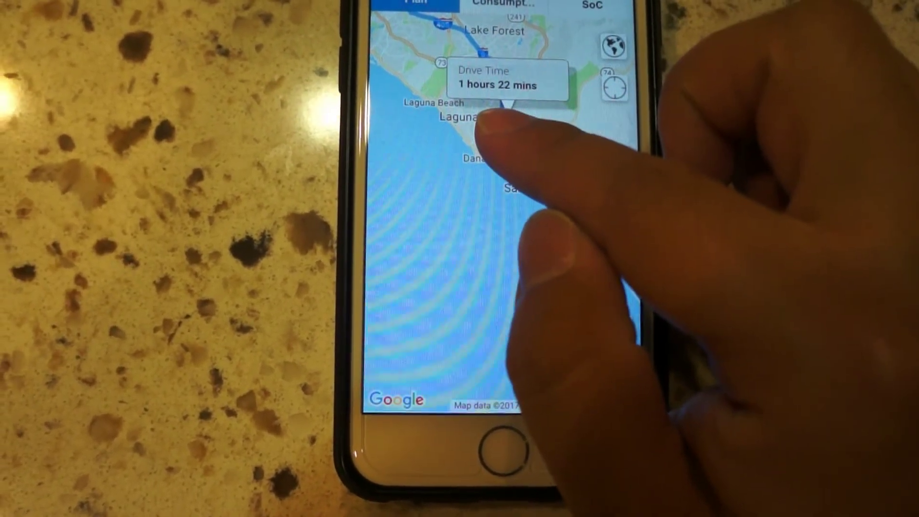
click(500, 123)
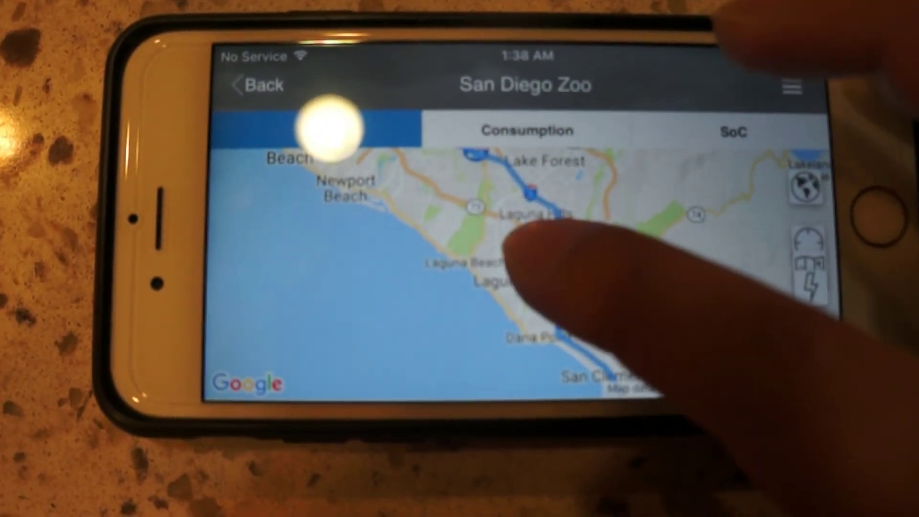
- Show the route's drive time callout, then dismiss it
click(539, 223)
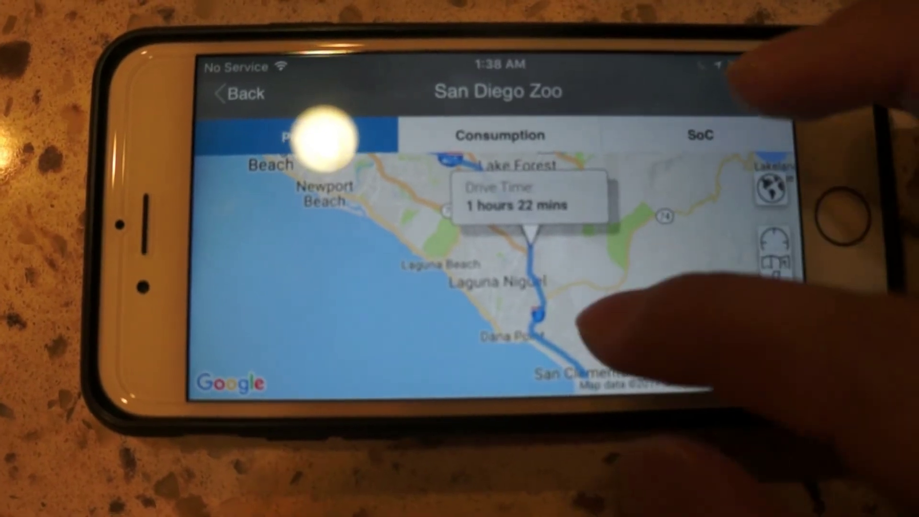
click(581, 321)
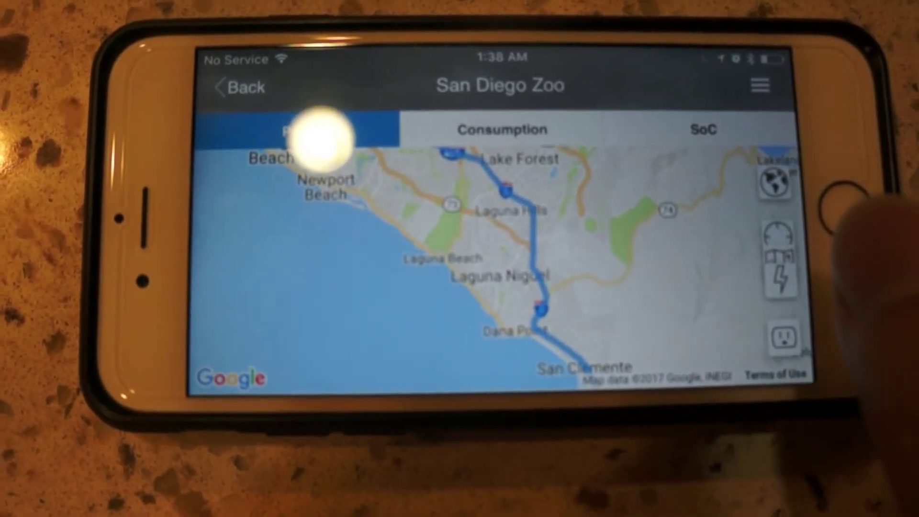